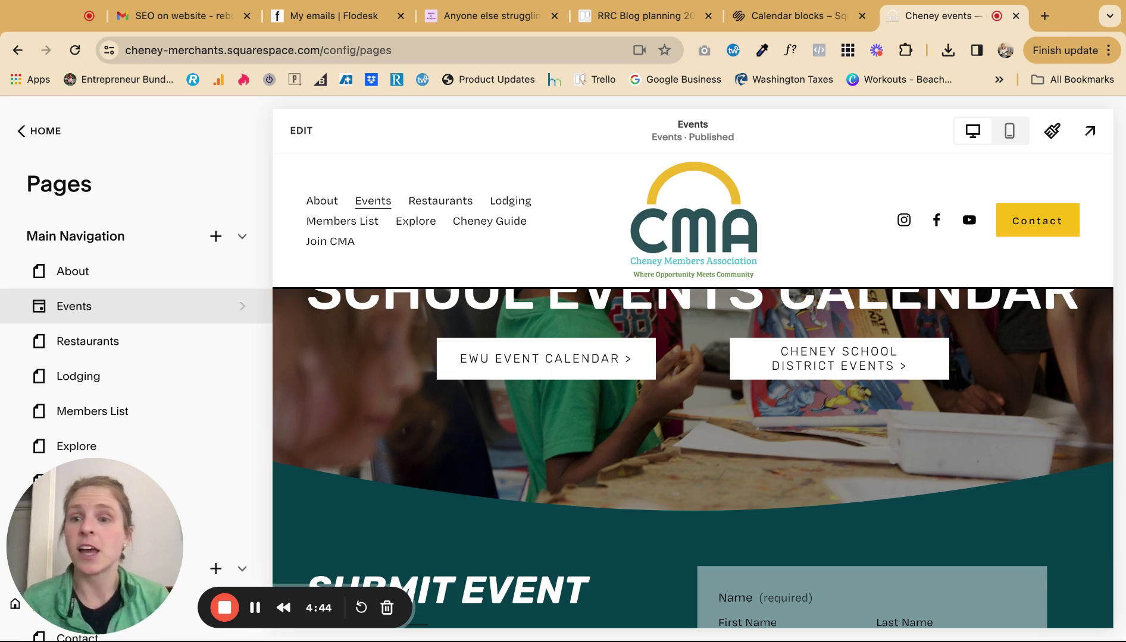
# Browse the new-page options for an events collection, then open the Events list.
pyautogui.scroll(-3, 122, 396)
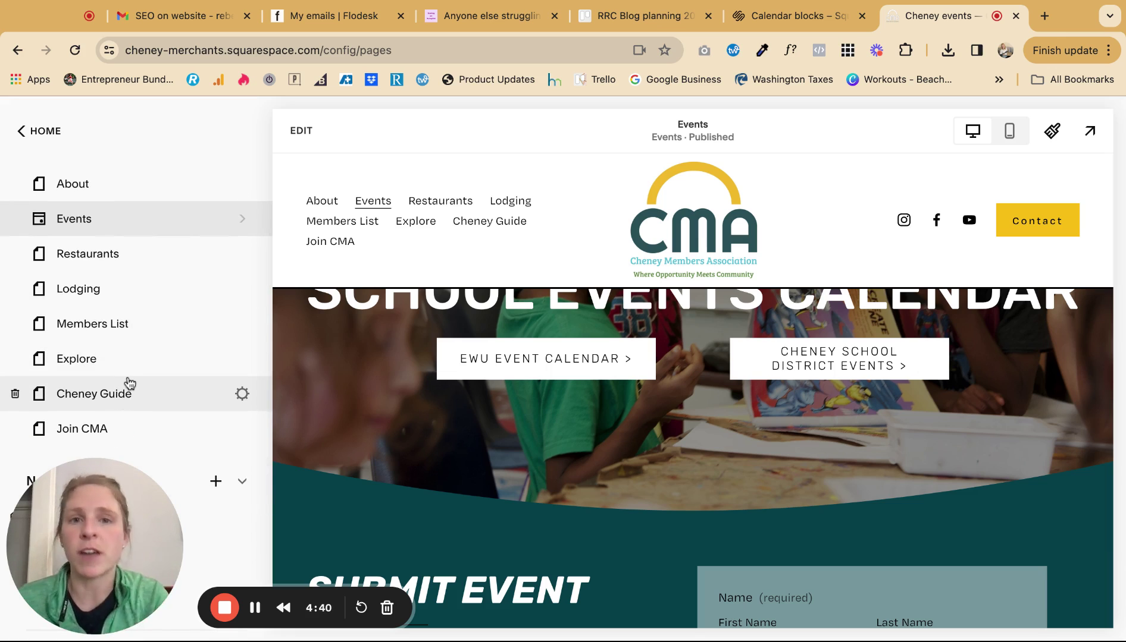
pyautogui.scroll(3, 72, 217)
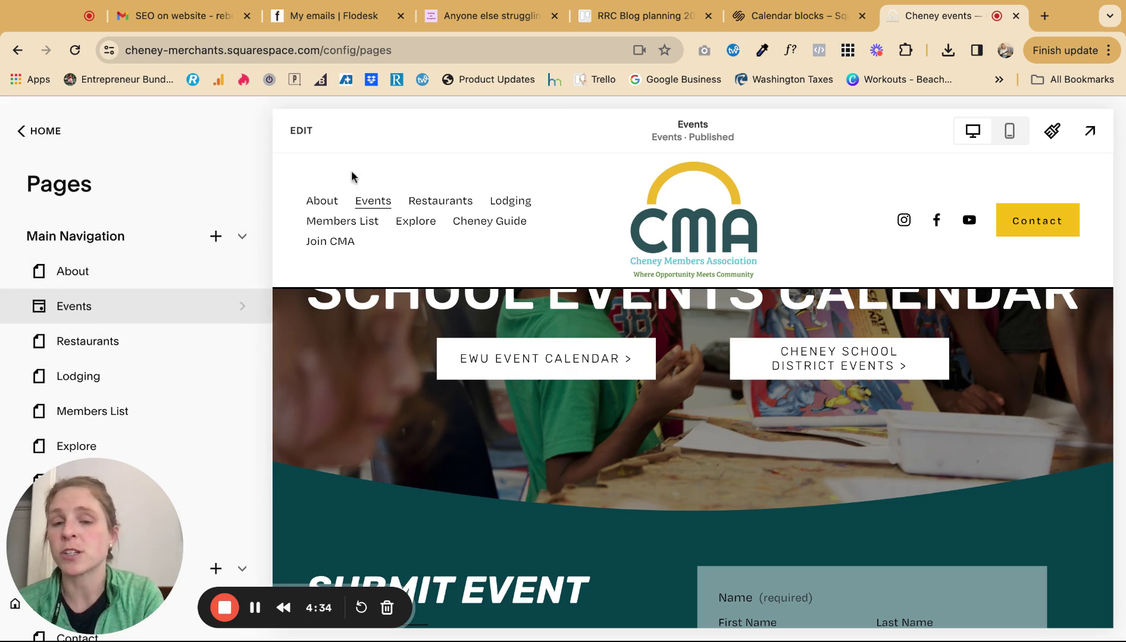
pyautogui.scroll(-5, 212, 262)
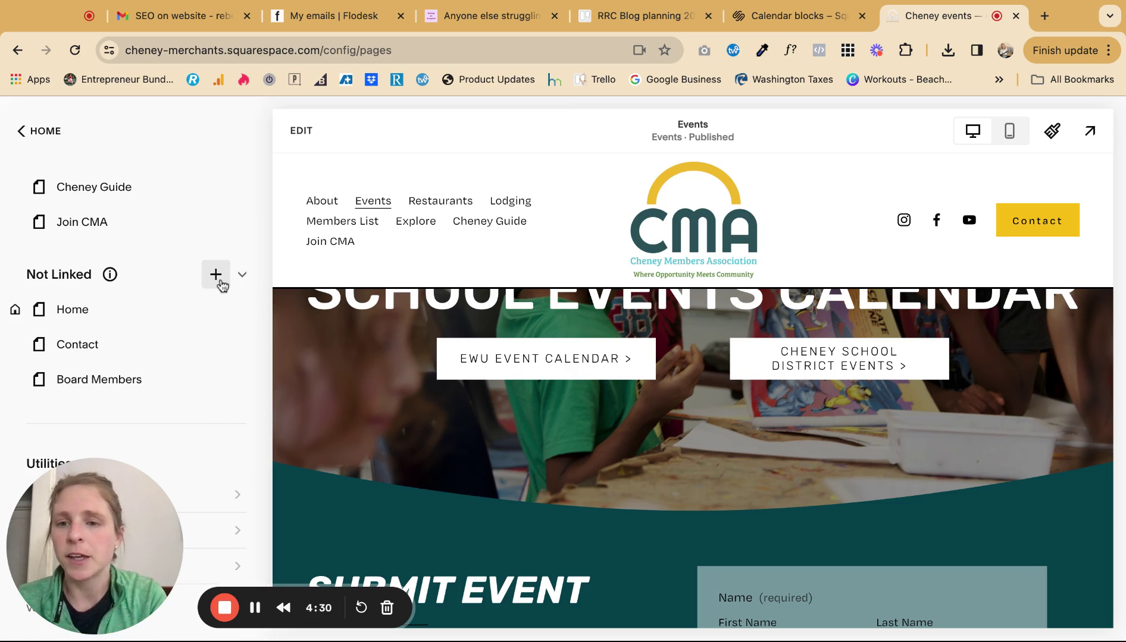
pyautogui.click(218, 280)
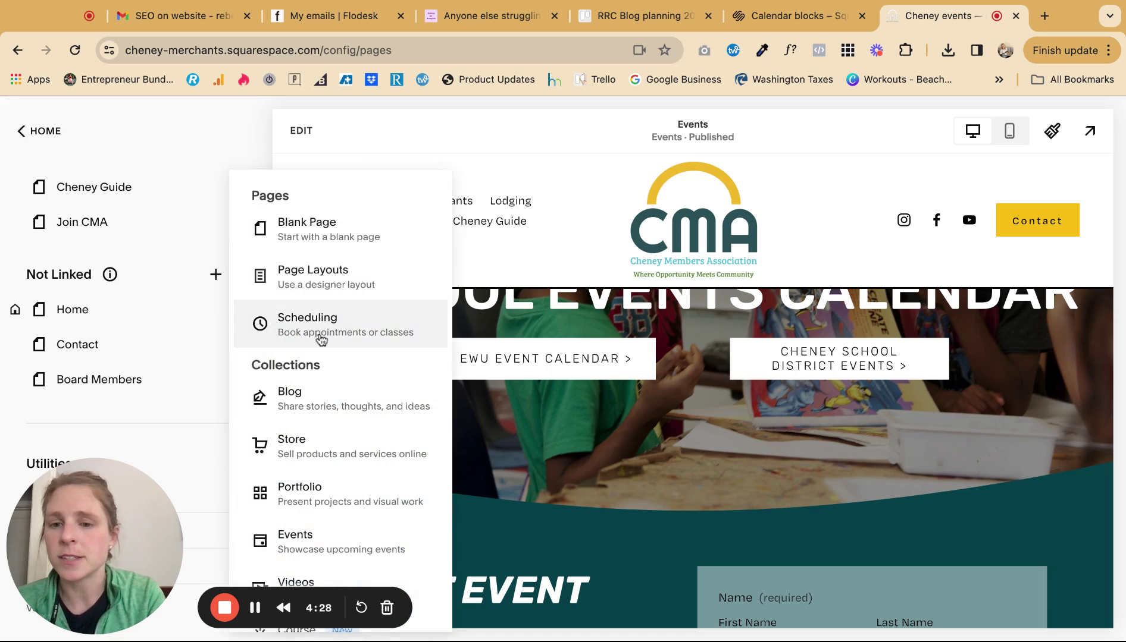
pyautogui.scroll(-3, 328, 392)
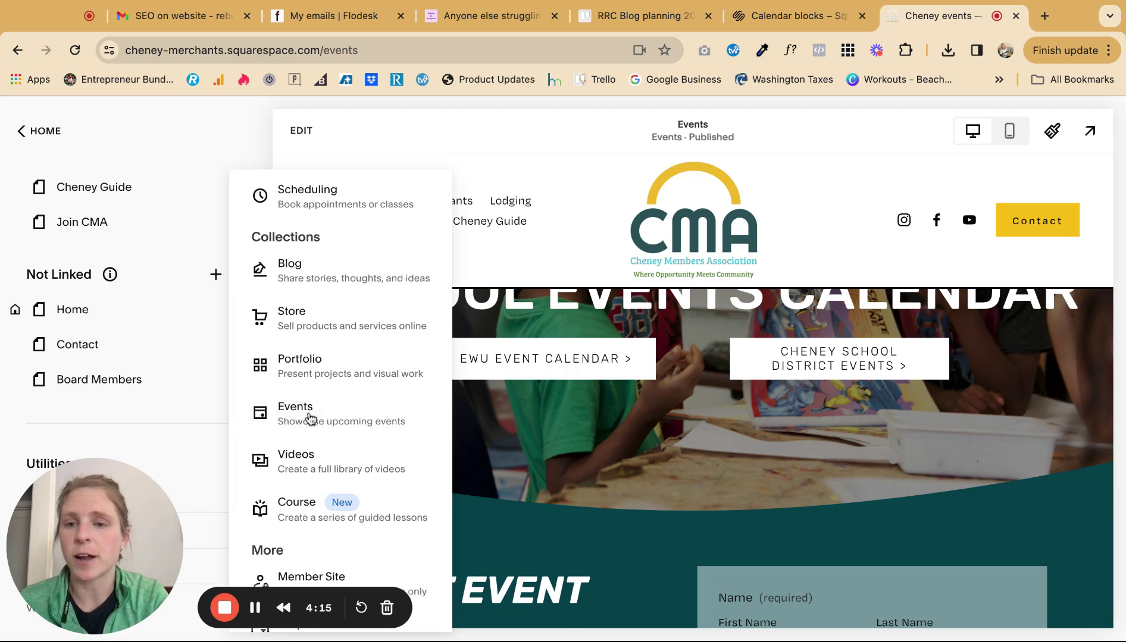
pyautogui.press('Escape')
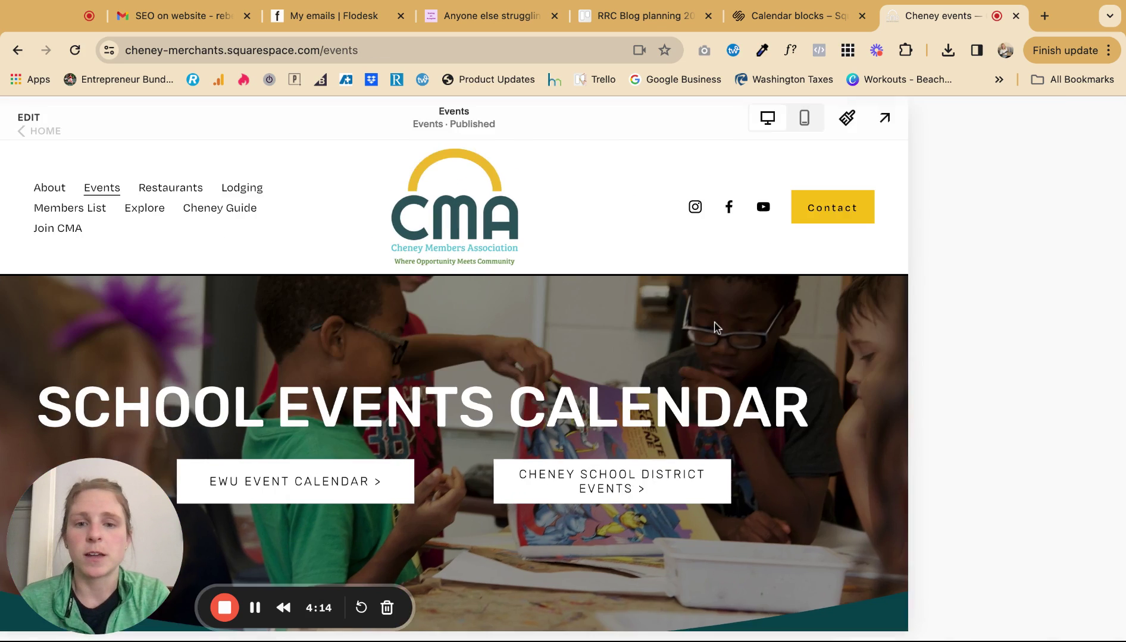
pyautogui.scroll(-5, 716, 326)
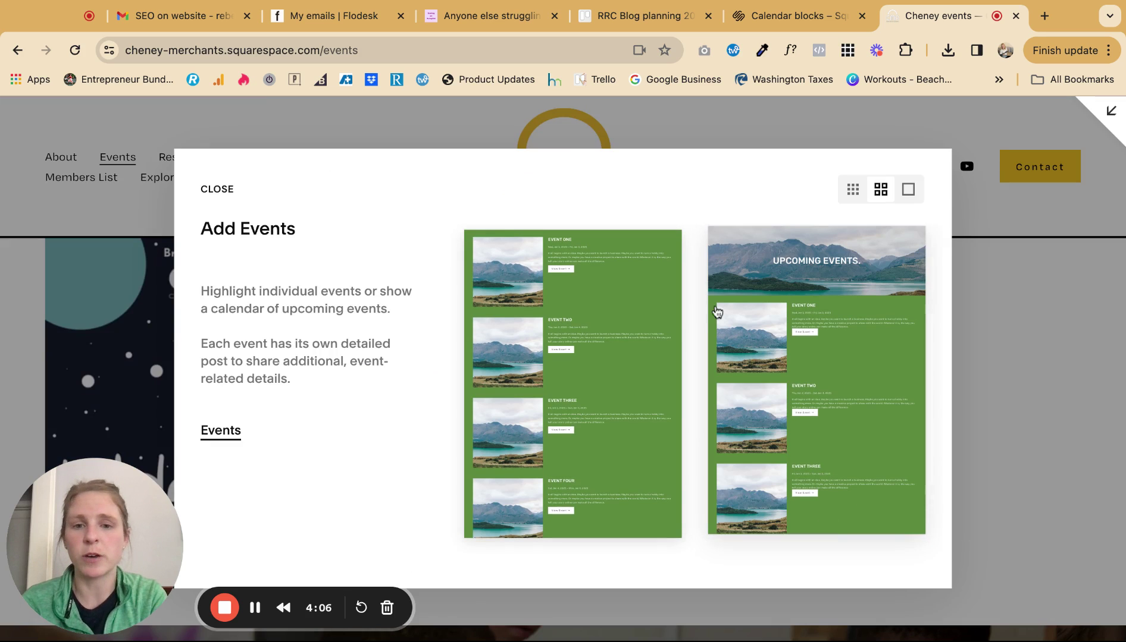
pyautogui.click(220, 190)
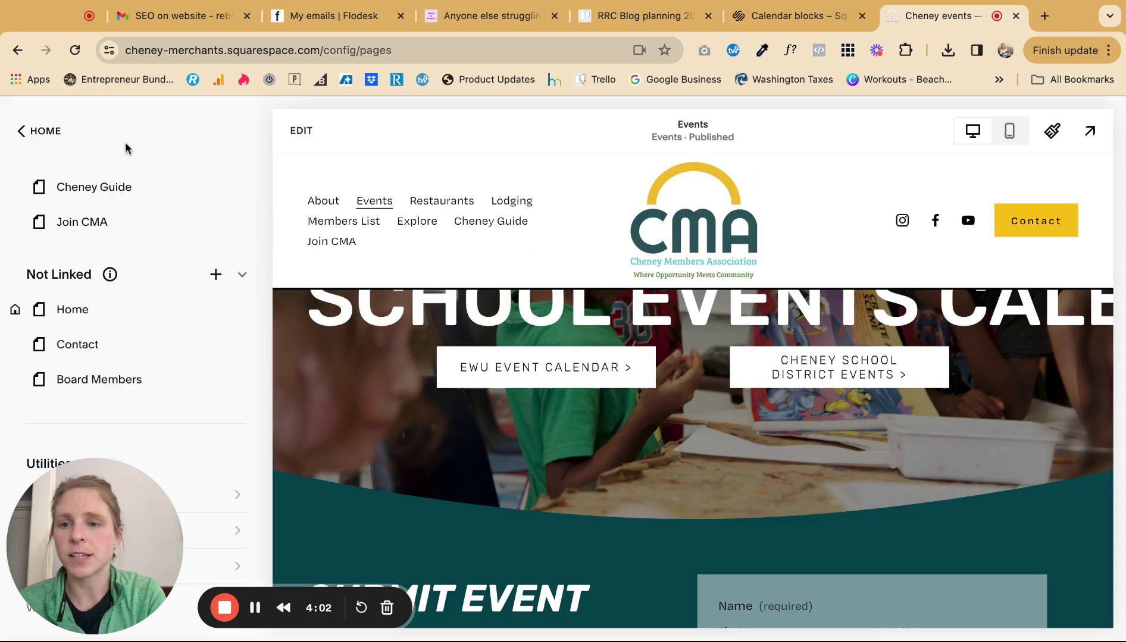
pyautogui.scroll(5, 142, 276)
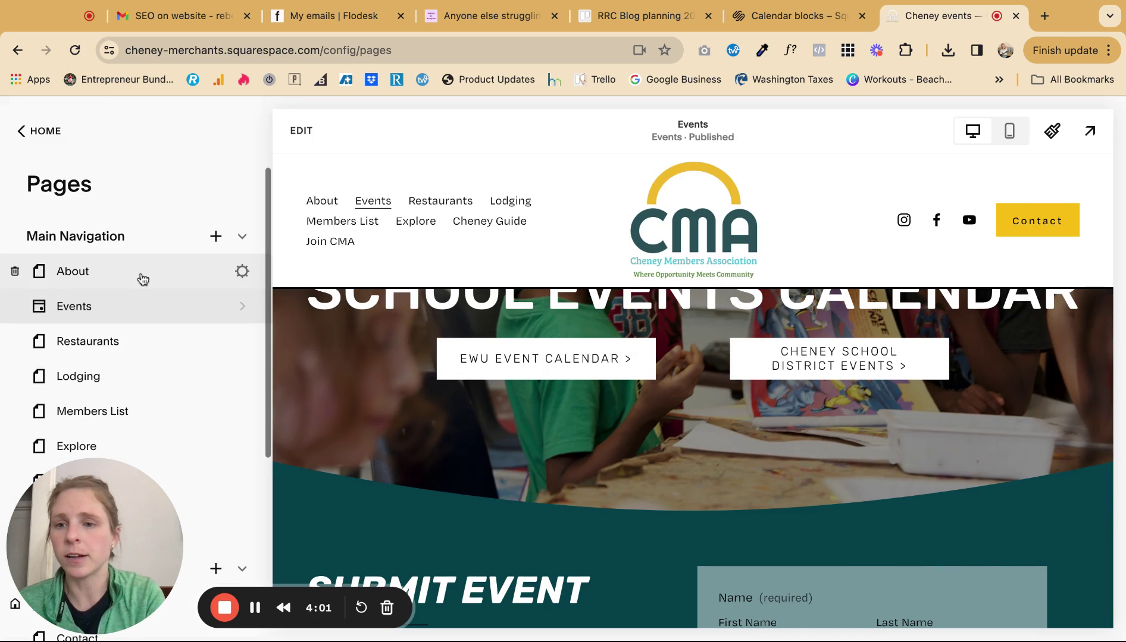
pyautogui.click(93, 315)
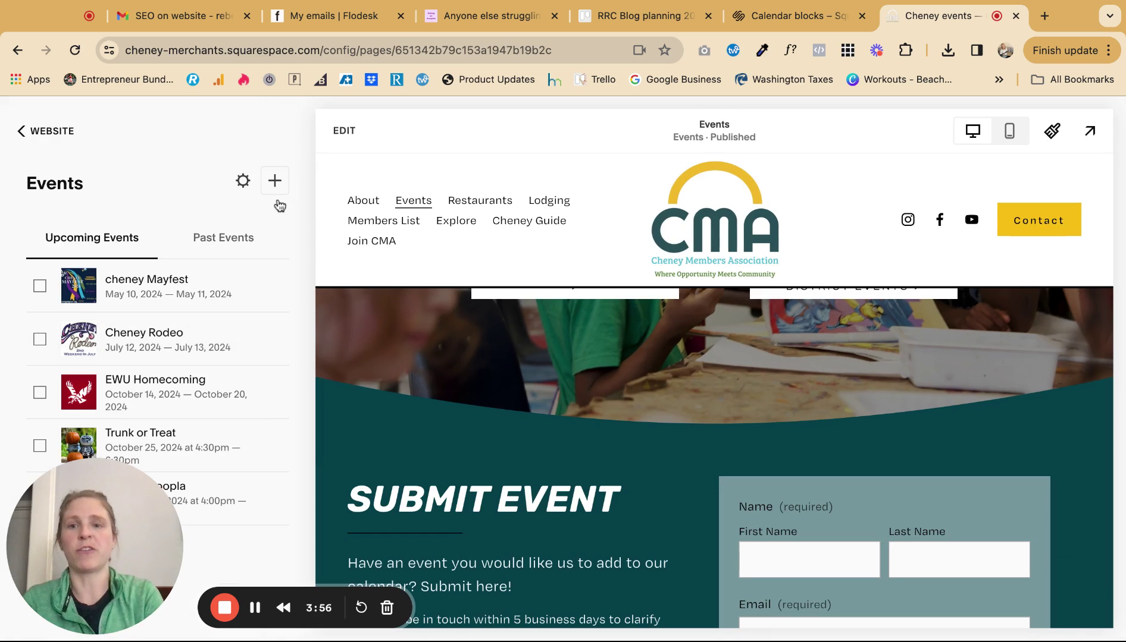
# Create an untitled draft event for March 5, 2024, 1:30–2:30 PM.
pyautogui.click(274, 180)
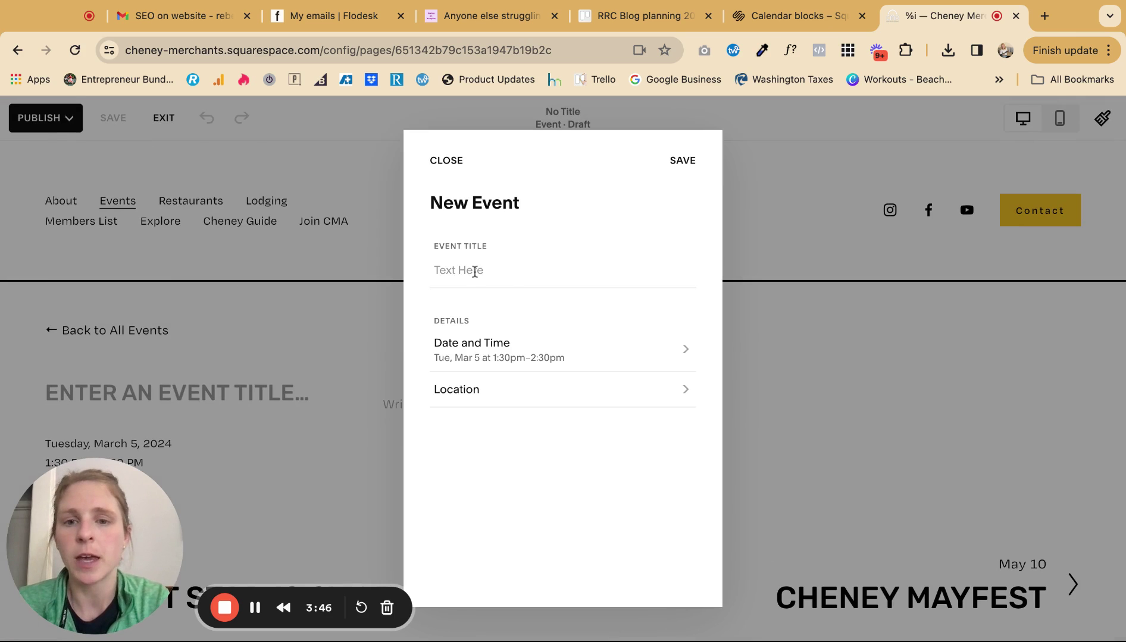
pyautogui.click(477, 269)
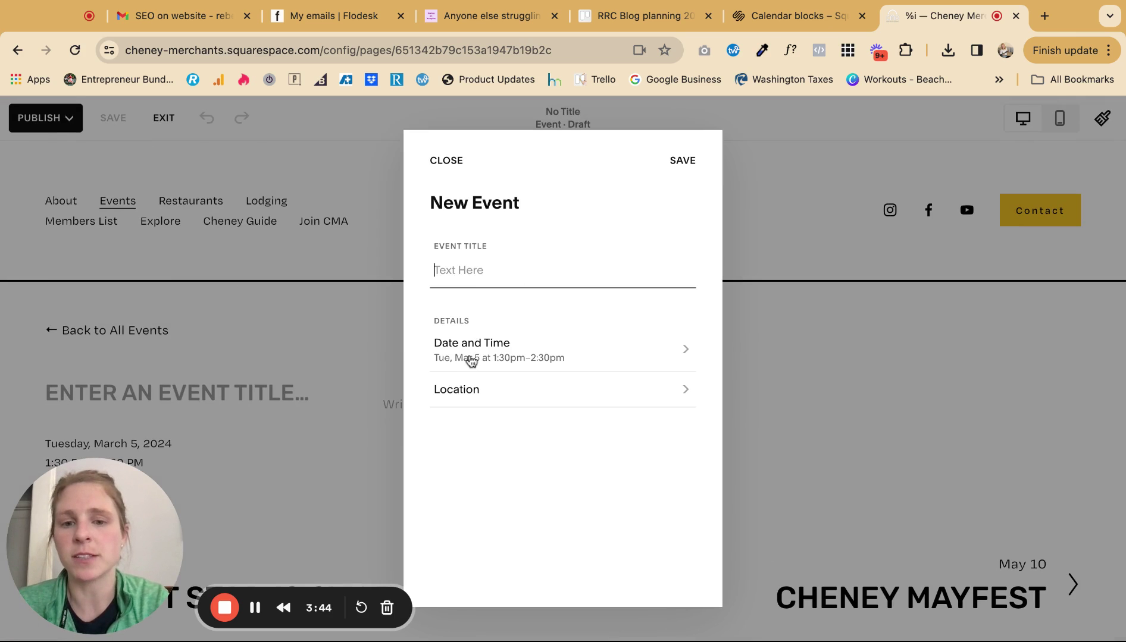
pyautogui.click(463, 163)
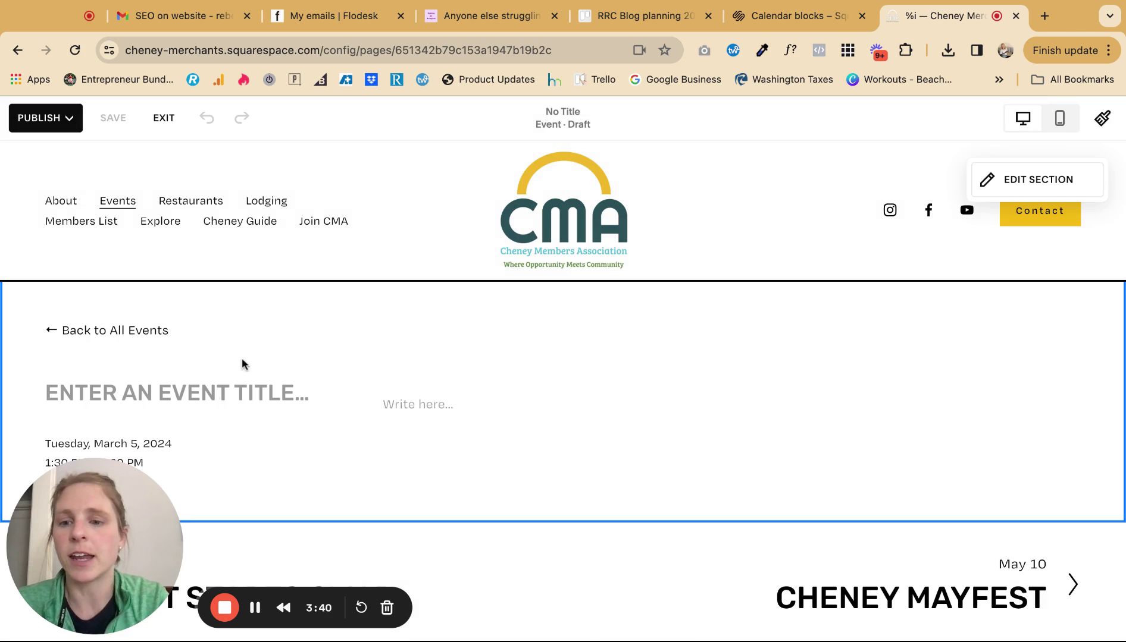
pyautogui.scroll(-3, 259, 405)
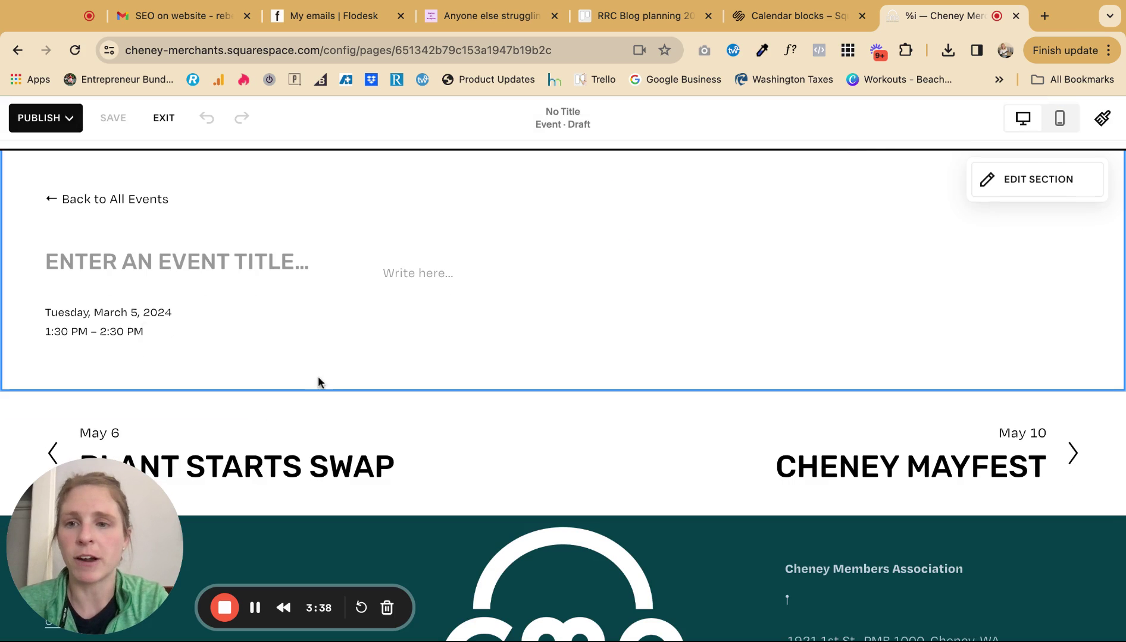
pyautogui.click(158, 119)
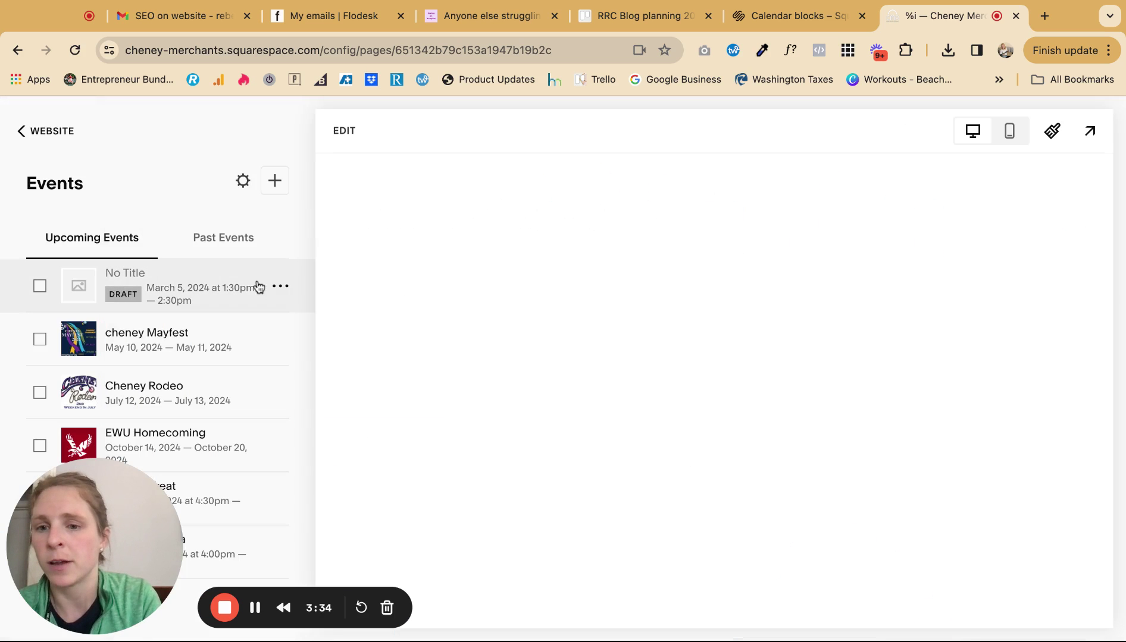
# Check the No Title draft's settings, then return to the site's pages list.
pyautogui.click(280, 287)
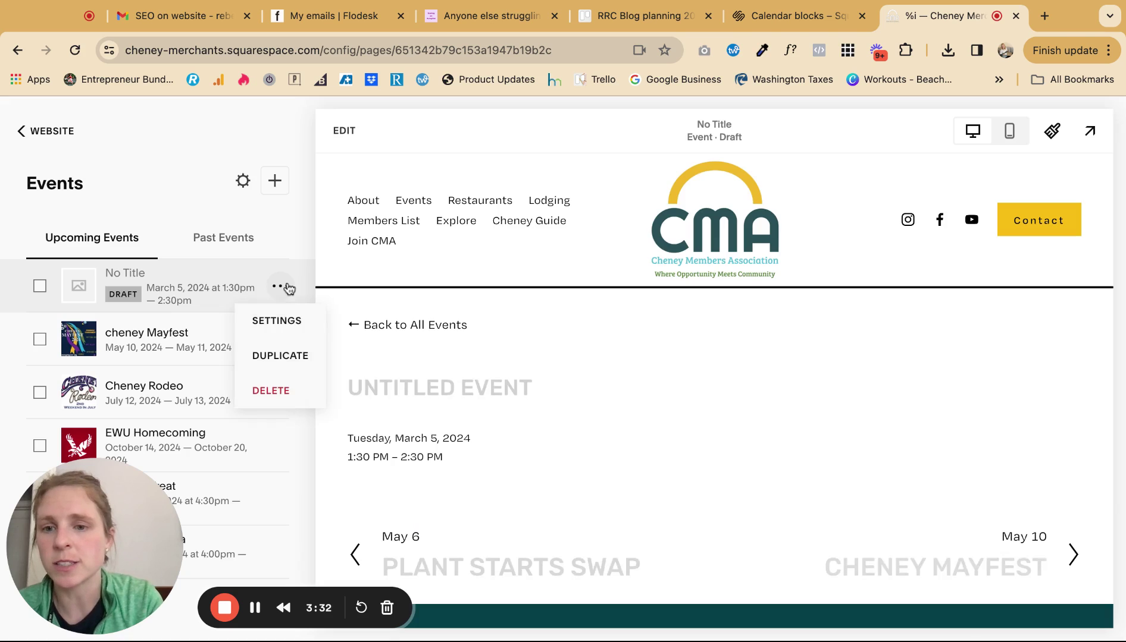
pyautogui.click(274, 322)
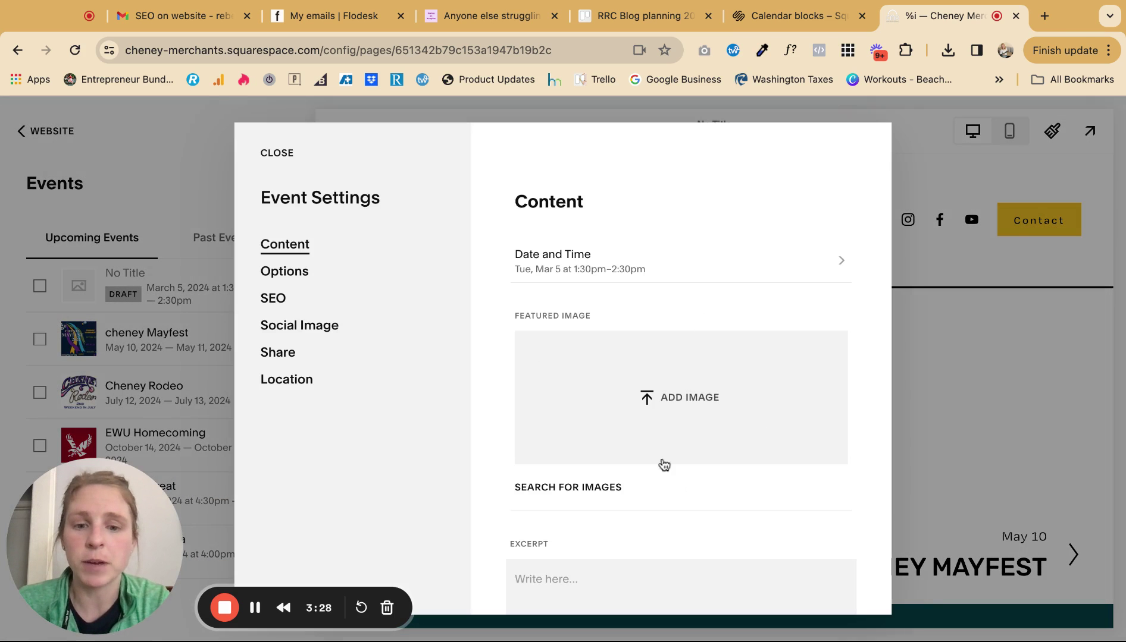
pyautogui.scroll(-2, 662, 465)
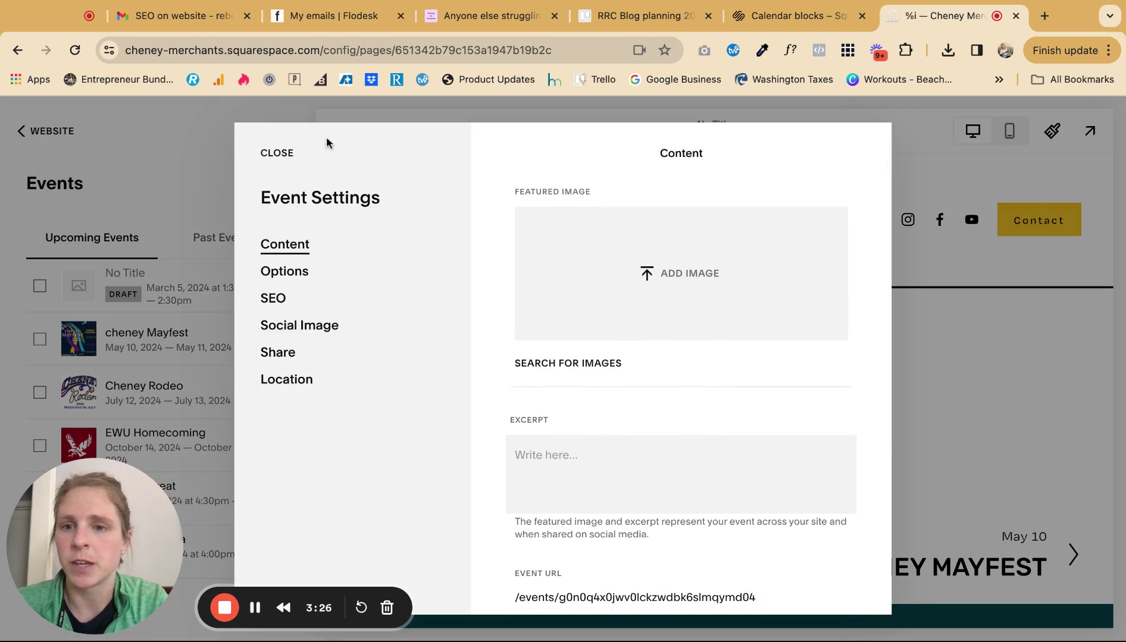
pyautogui.click(280, 154)
pyautogui.click(26, 131)
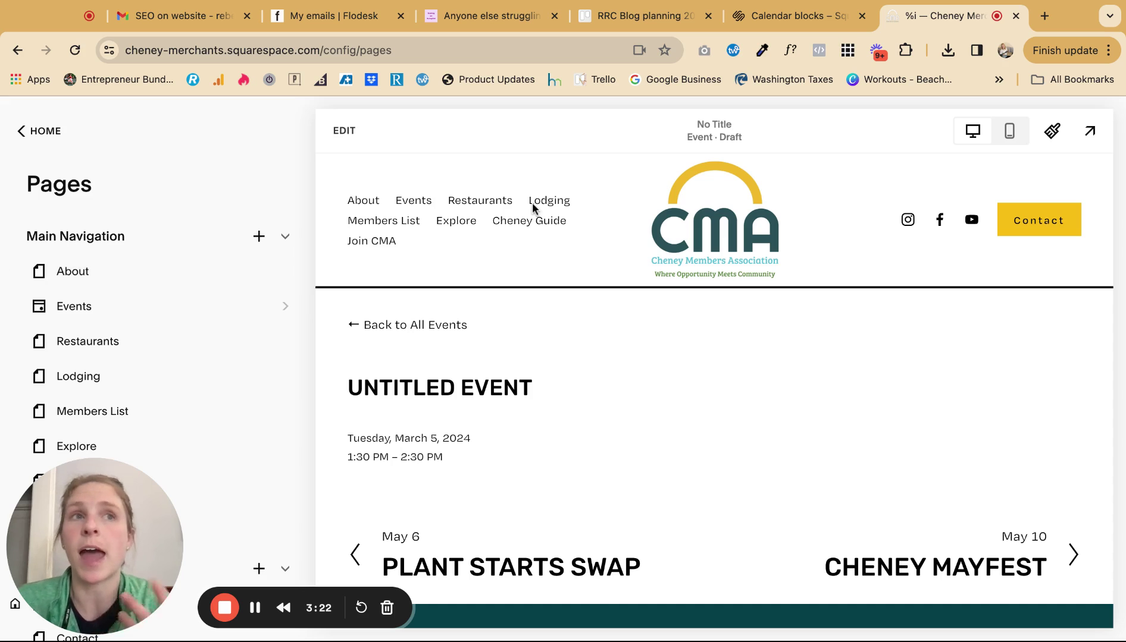
# Open the Home page in the editor and scroll to the weather facts section above Explore Cheney.
pyautogui.click(732, 198)
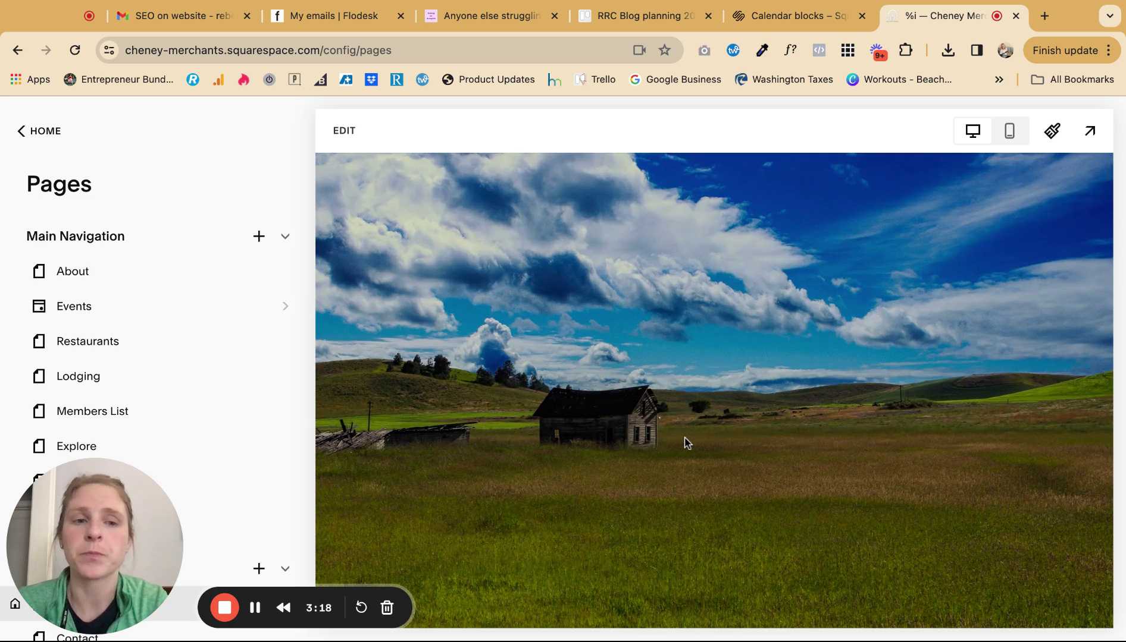
pyautogui.scroll(-20, 685, 443)
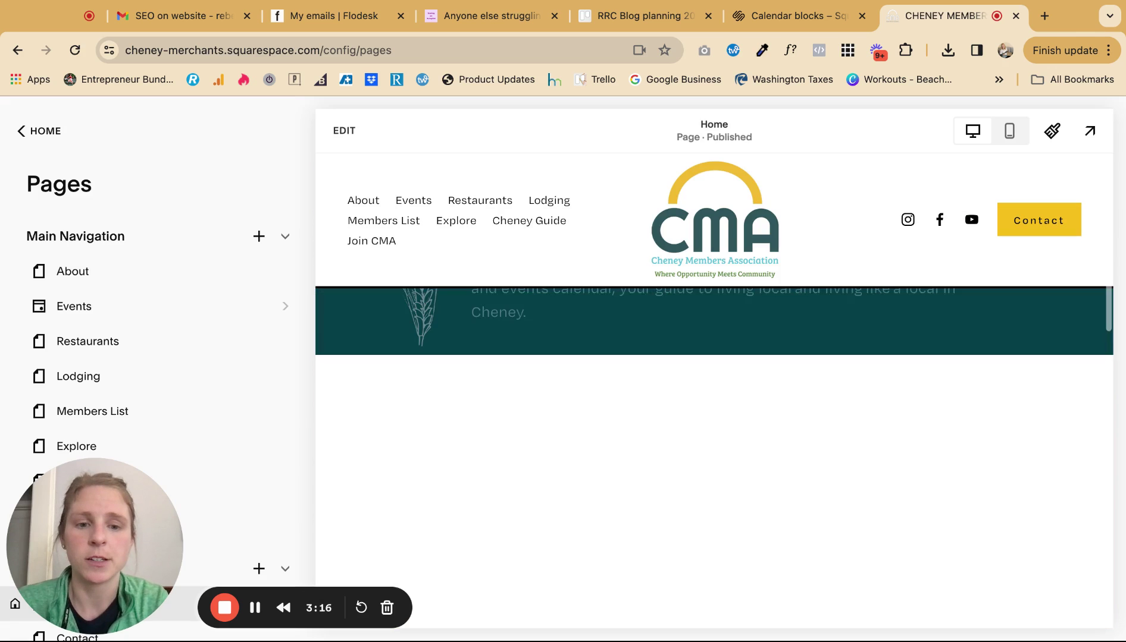
pyautogui.scroll(-5, 714, 393)
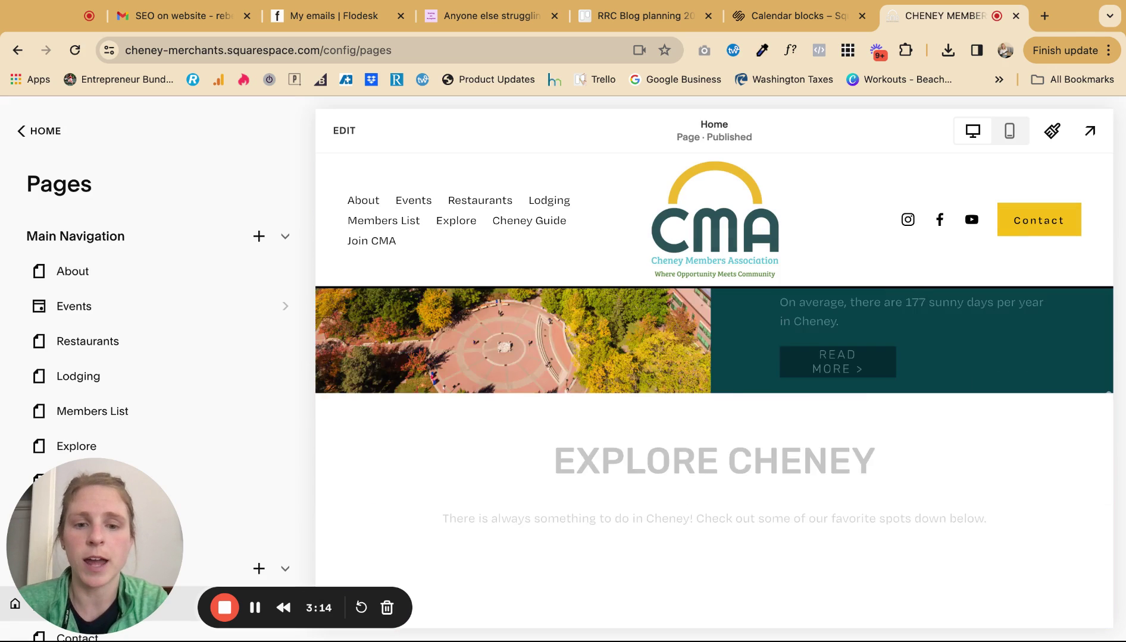
pyautogui.click(347, 131)
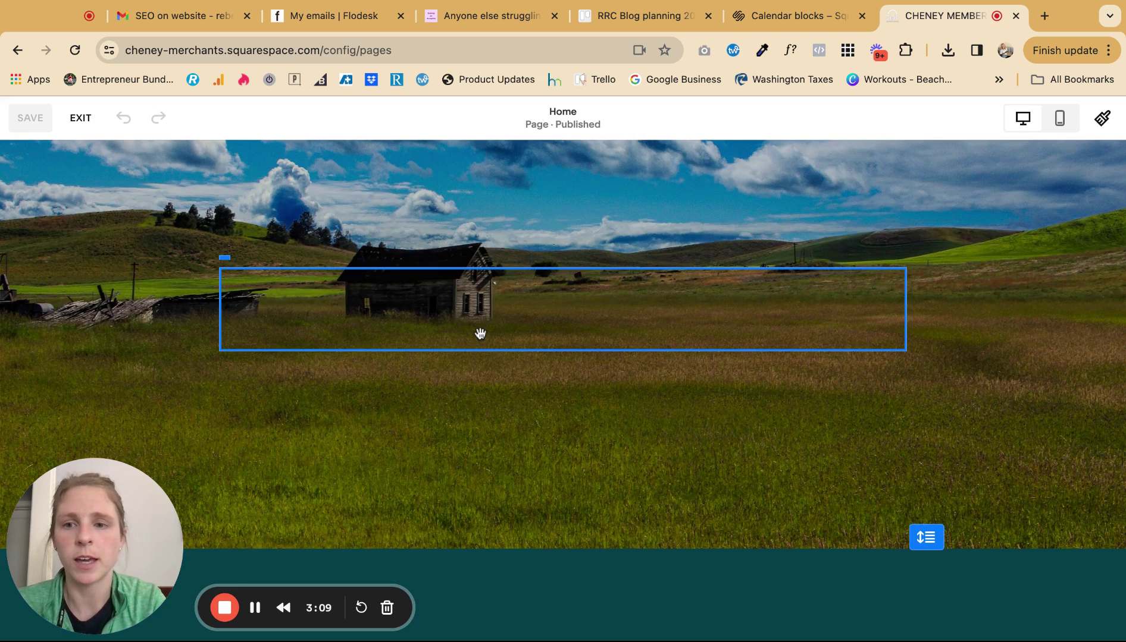
pyautogui.scroll(-10, 458, 469)
pyautogui.scroll(-1, 506, 494)
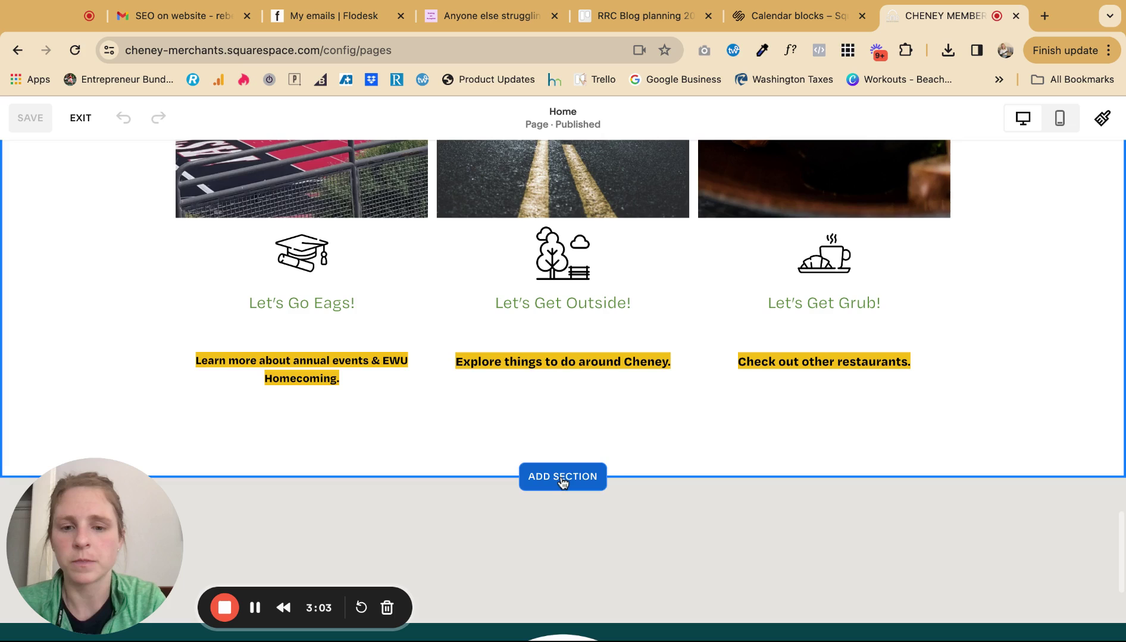
# Insert a blank section above the map and apply the dark teal Light 1 colour theme.
pyautogui.click(562, 481)
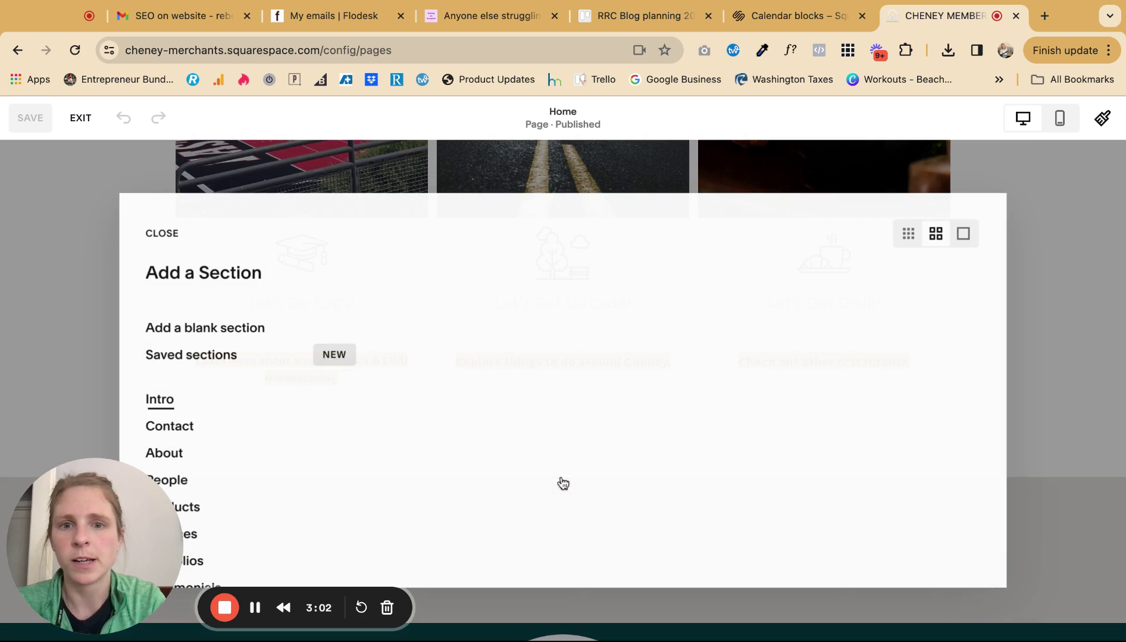
pyautogui.click(232, 332)
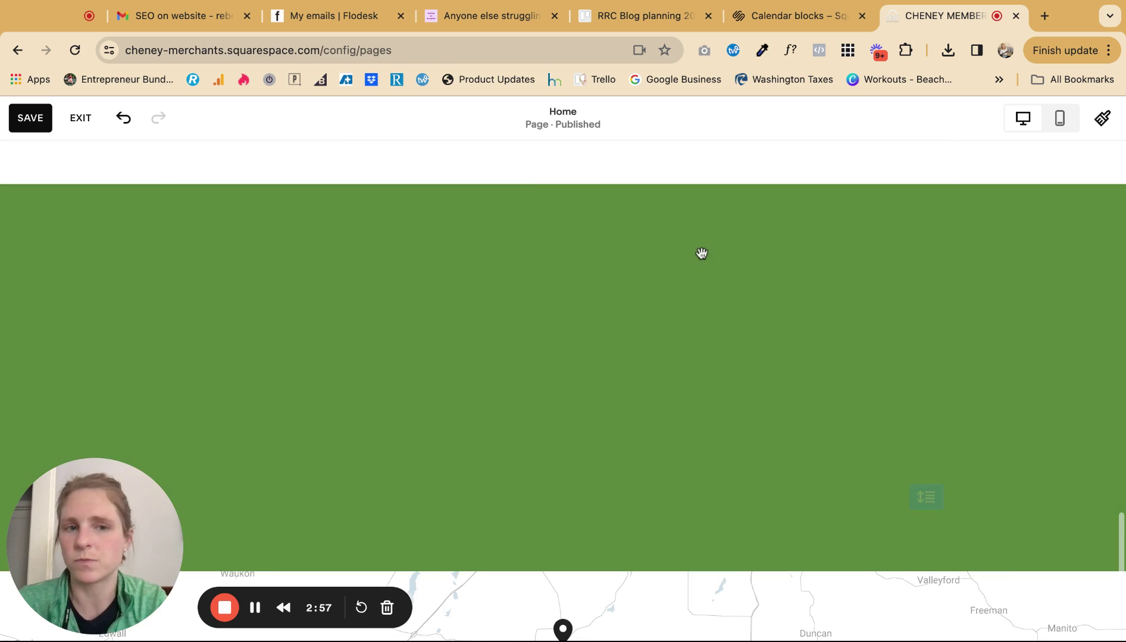
pyautogui.moveTo(794, 264)
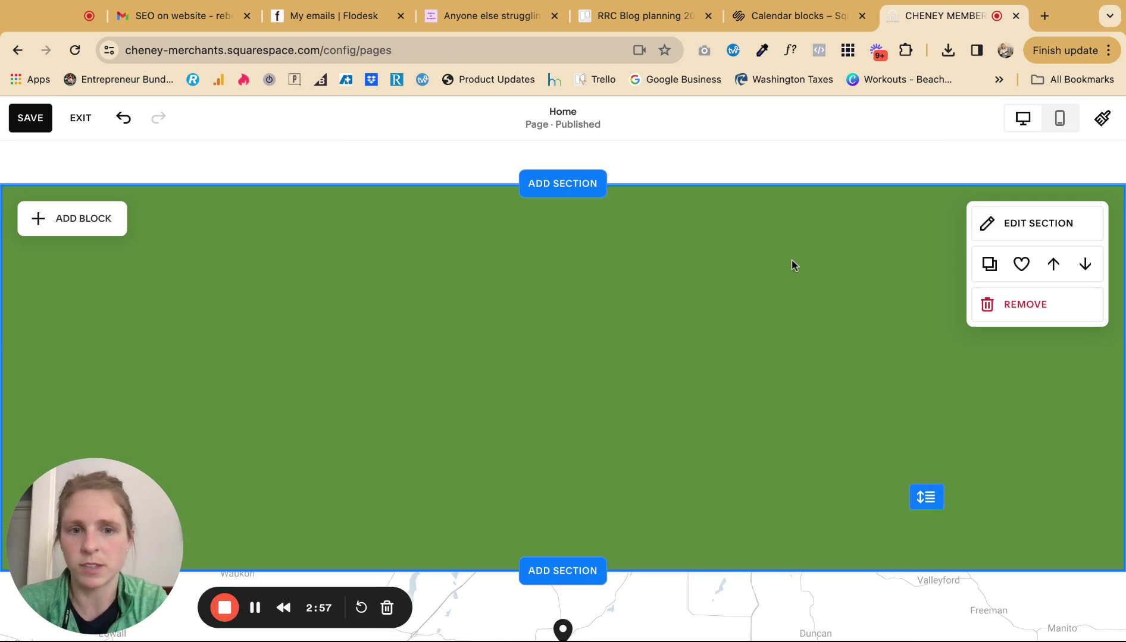
pyautogui.click(1014, 226)
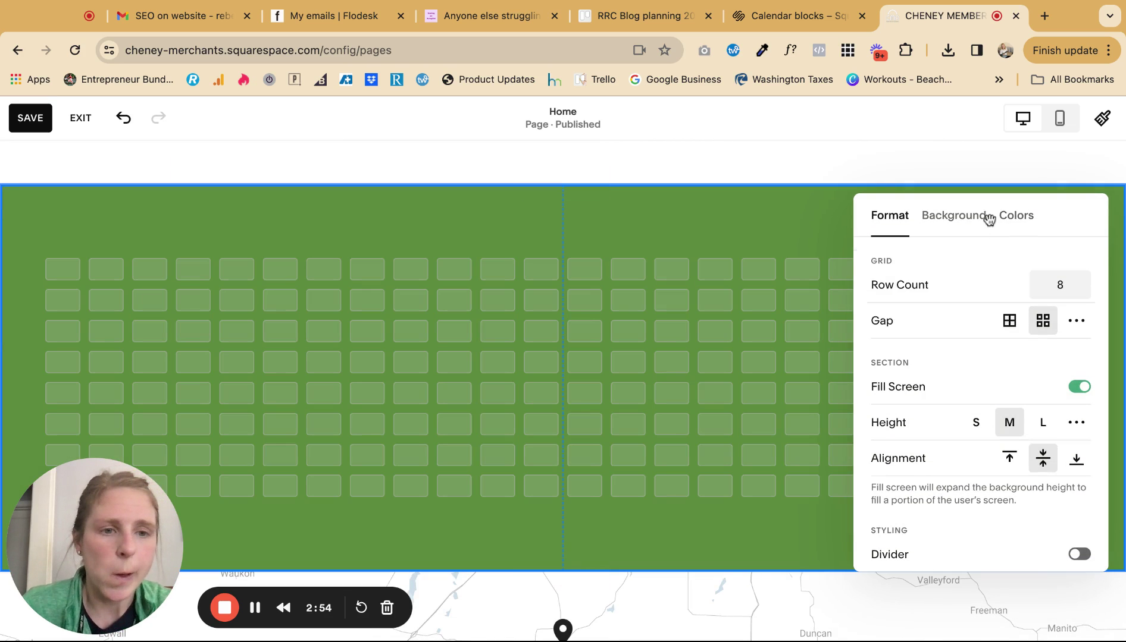
pyautogui.click(965, 218)
pyautogui.click(1016, 218)
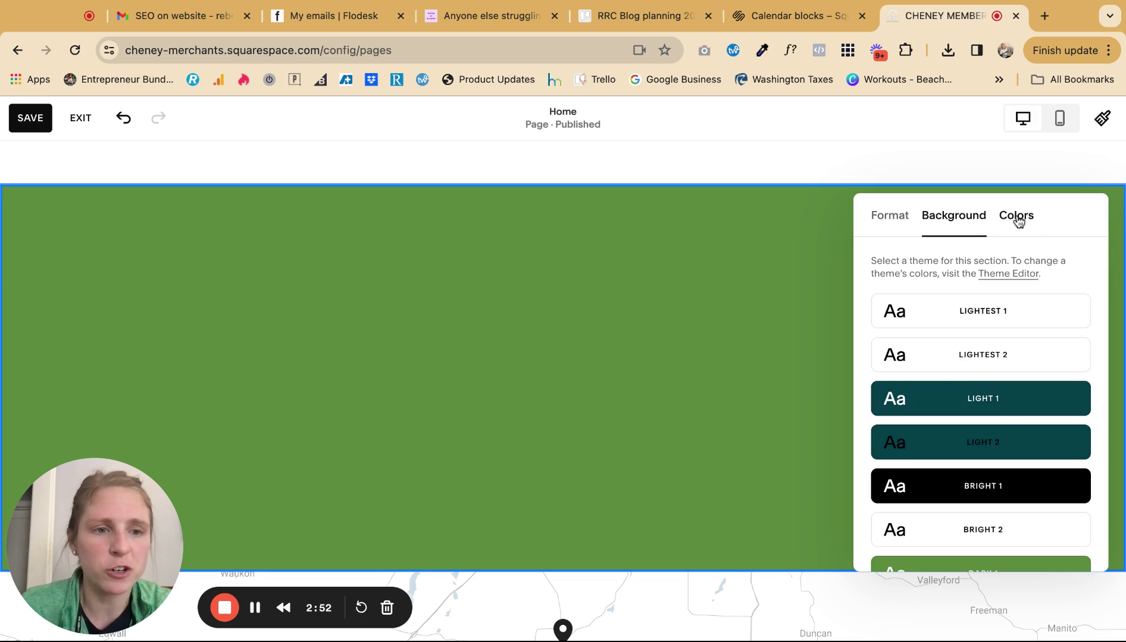
pyautogui.click(994, 407)
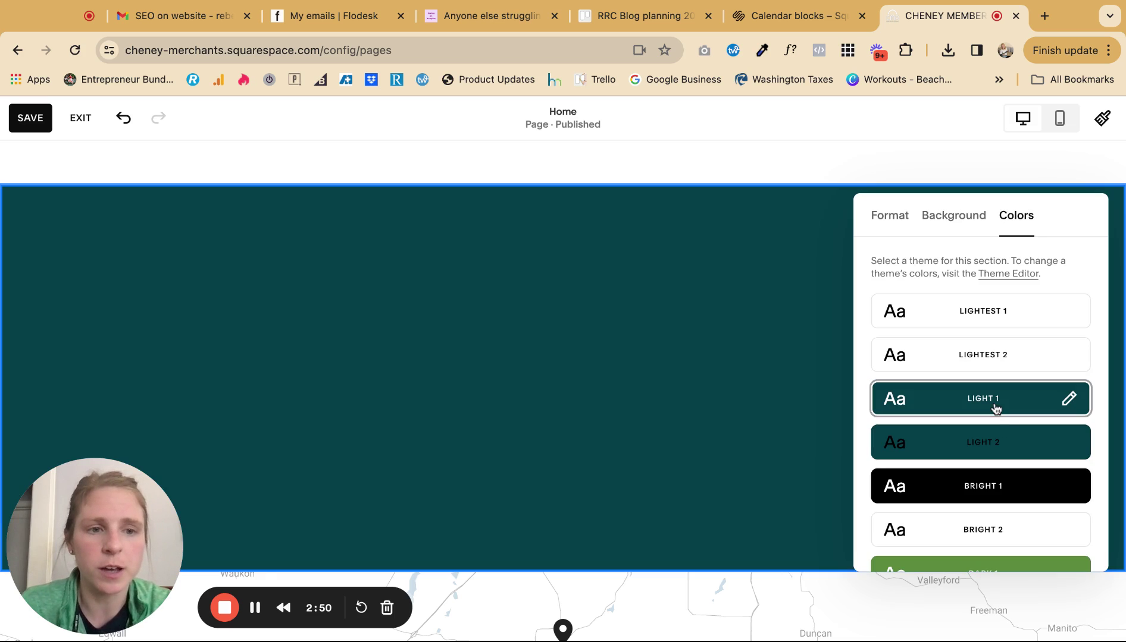
# Add a Calendar block, move it toward the section centre, and link it to the Events page.
pyautogui.click(576, 332)
pyautogui.click(73, 219)
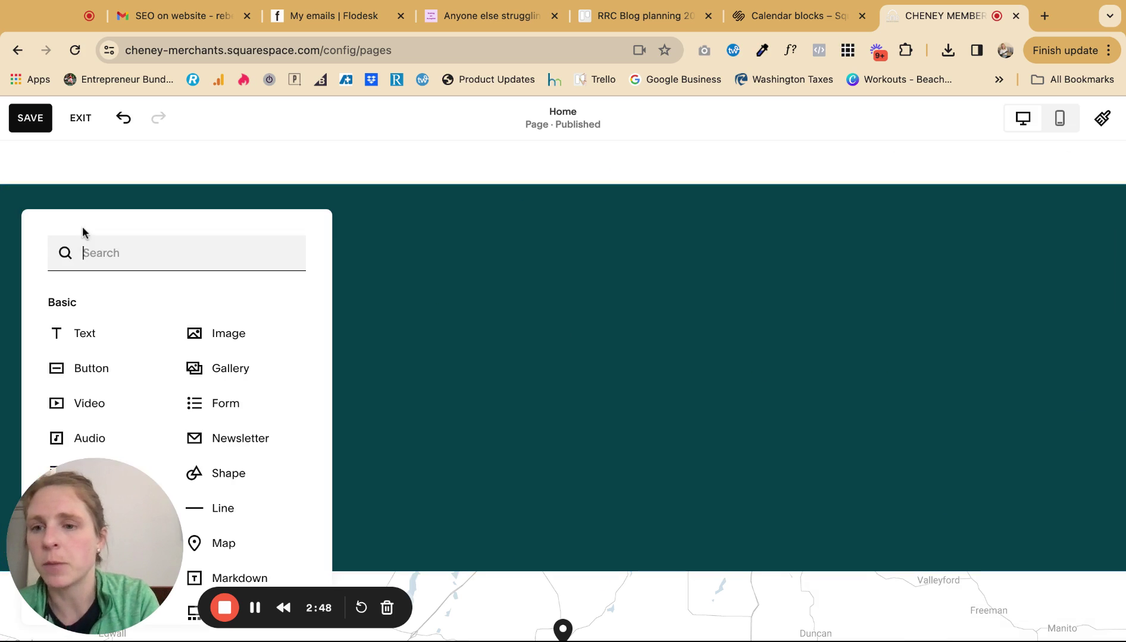
pyautogui.write('cale')
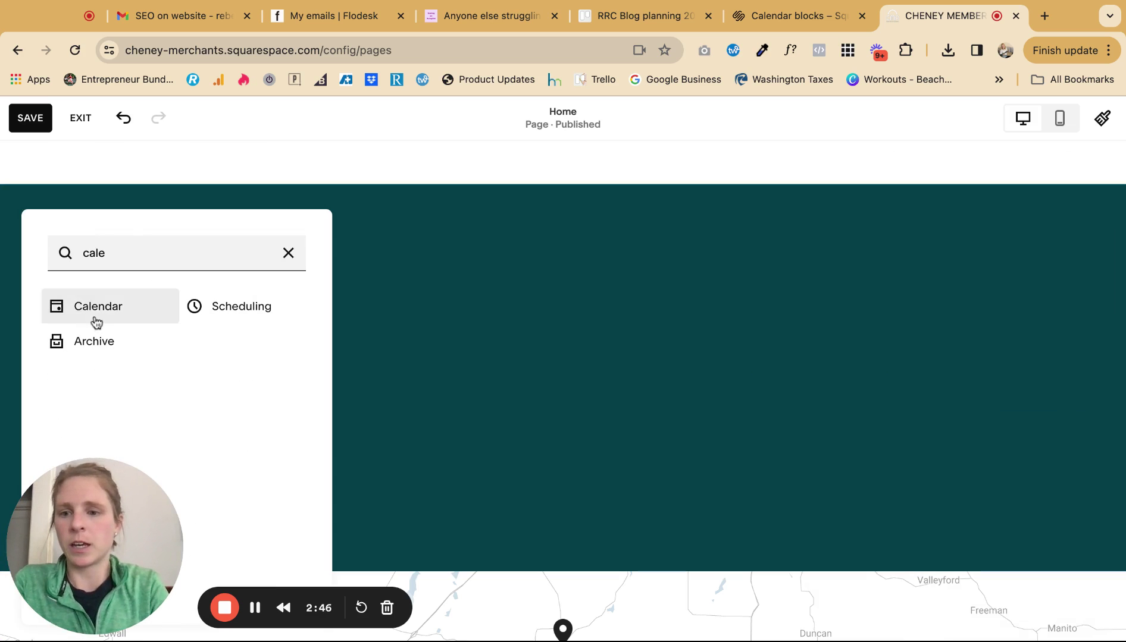
pyautogui.click(95, 316)
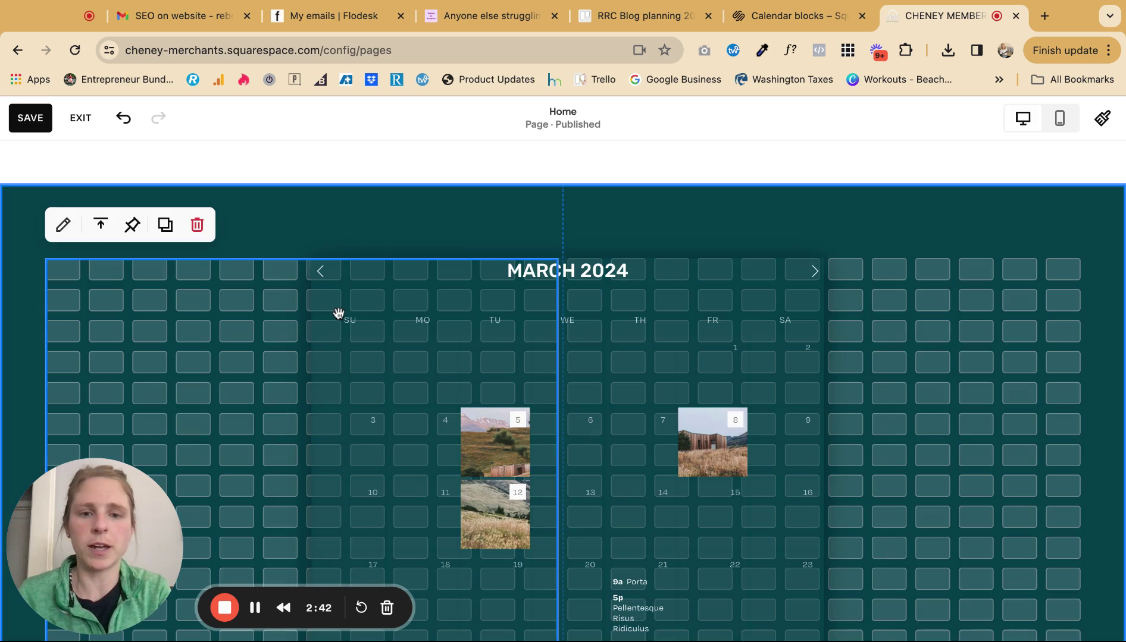
pyautogui.moveTo(338, 313); pyautogui.dragTo(653, 374)
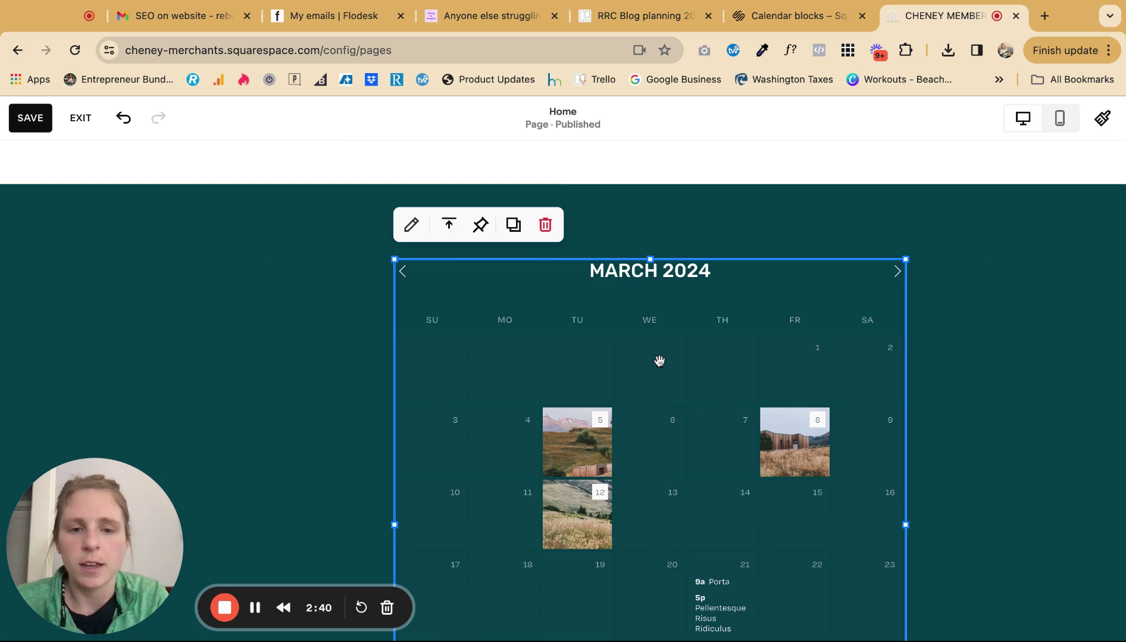
pyautogui.doubleClick(658, 359)
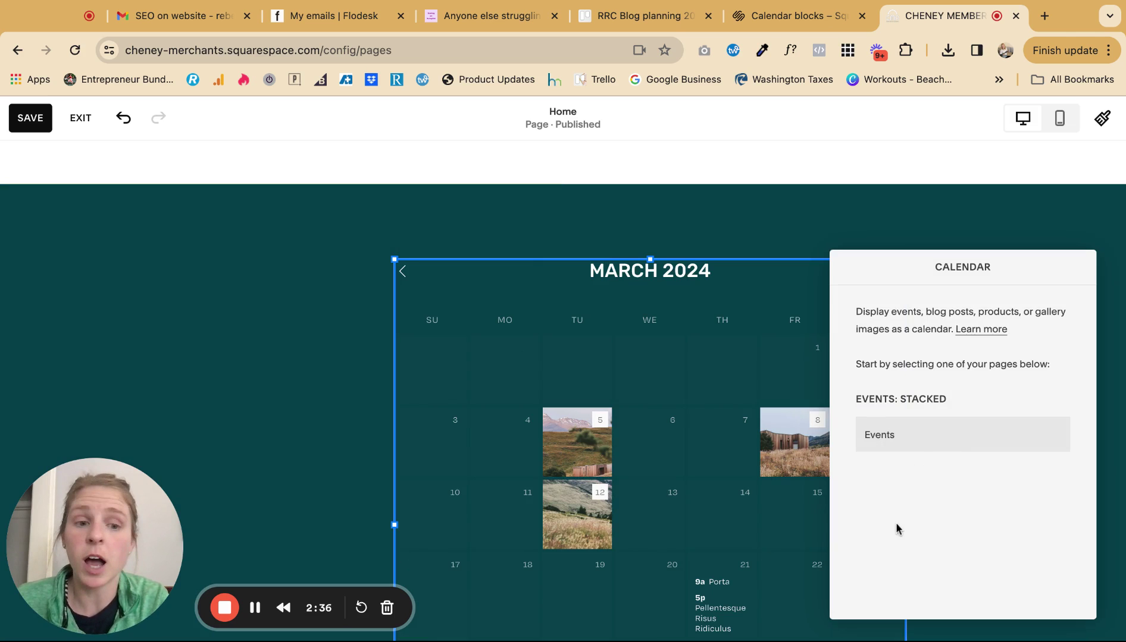
pyautogui.click(879, 444)
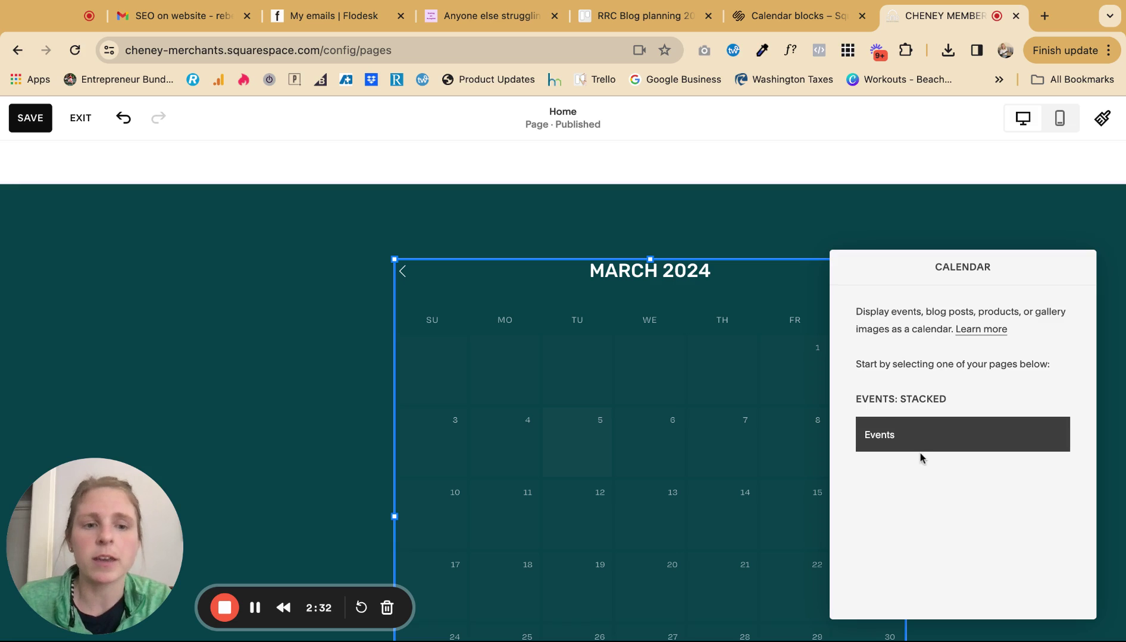
pyautogui.click(241, 373)
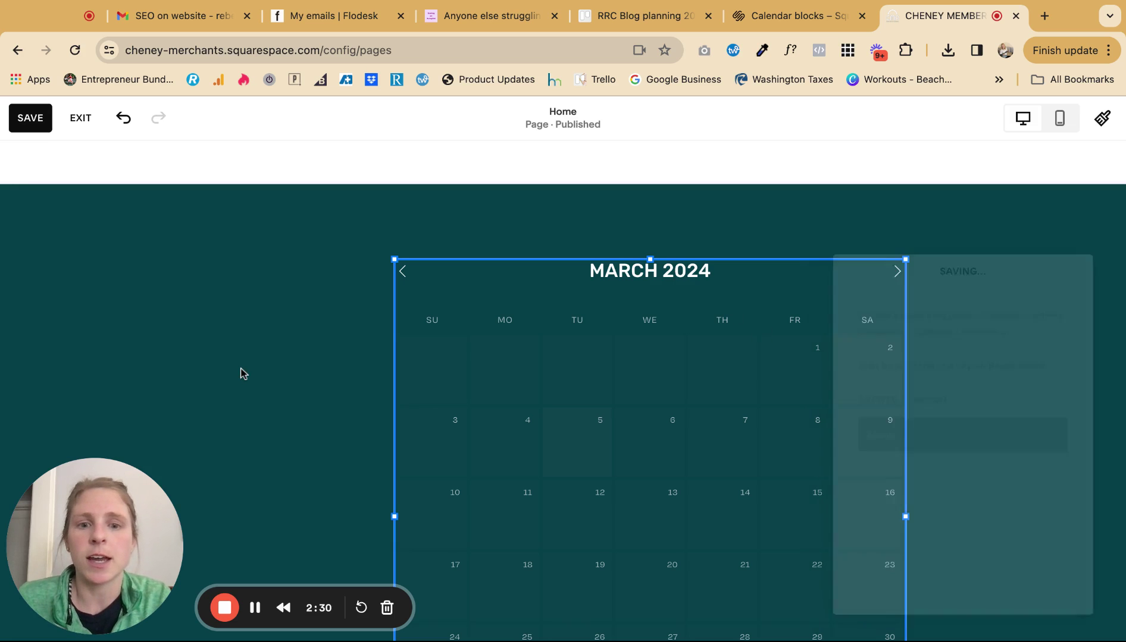
# Add a text block left of the calendar reading 'CHECK OUT OUR EVENTS!'.
pyautogui.scroll(-2, 716, 427)
pyautogui.scroll(2, 716, 427)
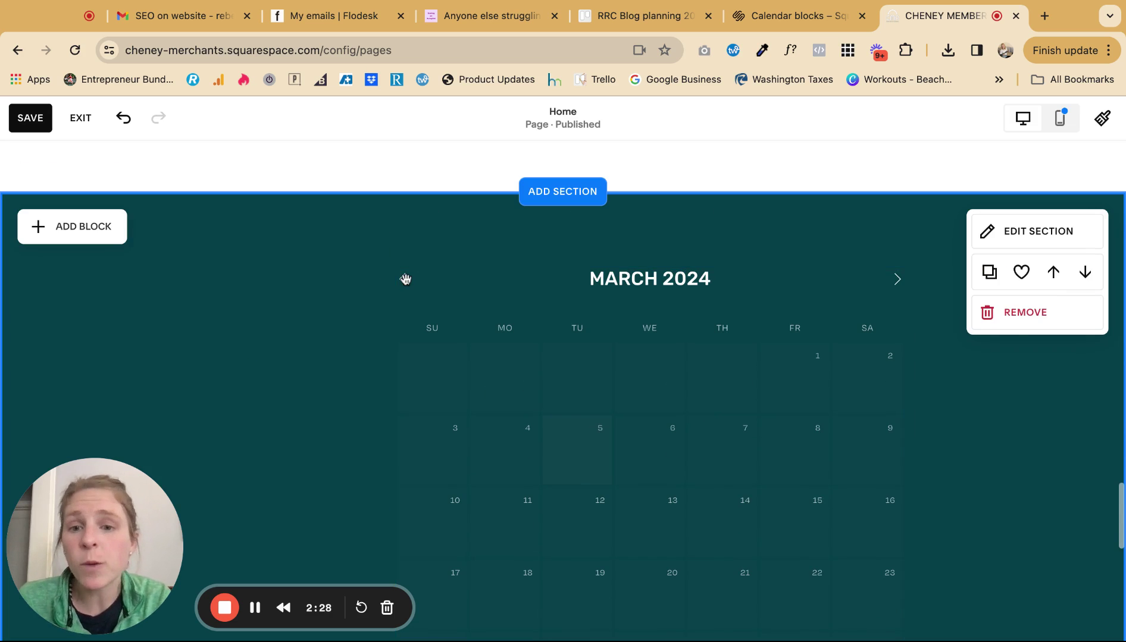
pyautogui.scroll(-1, 744, 492)
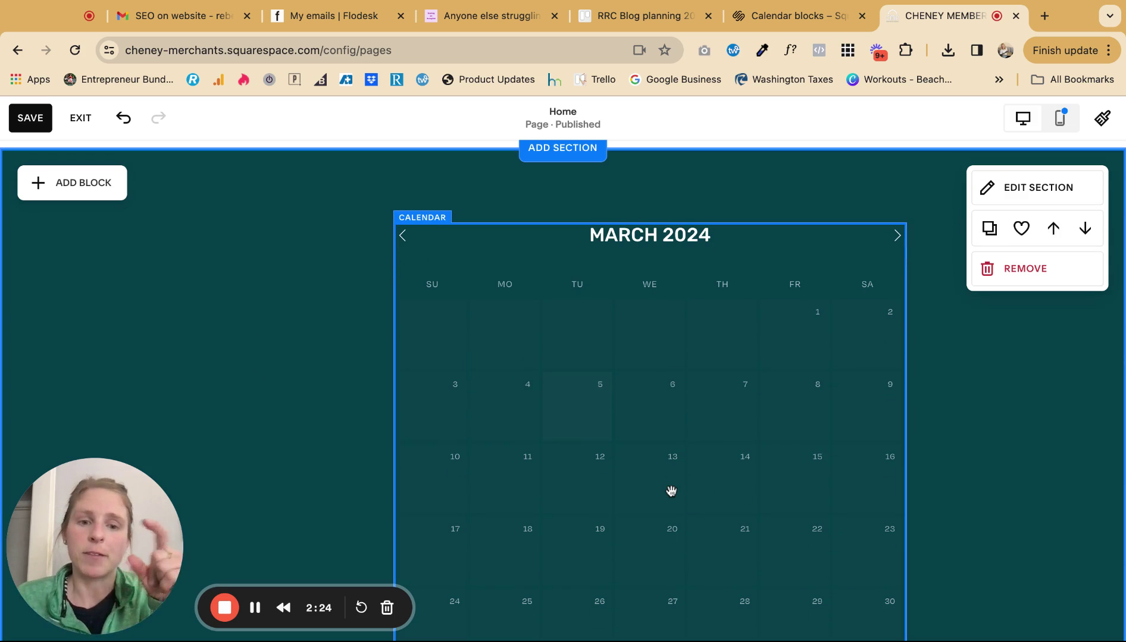
pyautogui.click(110, 188)
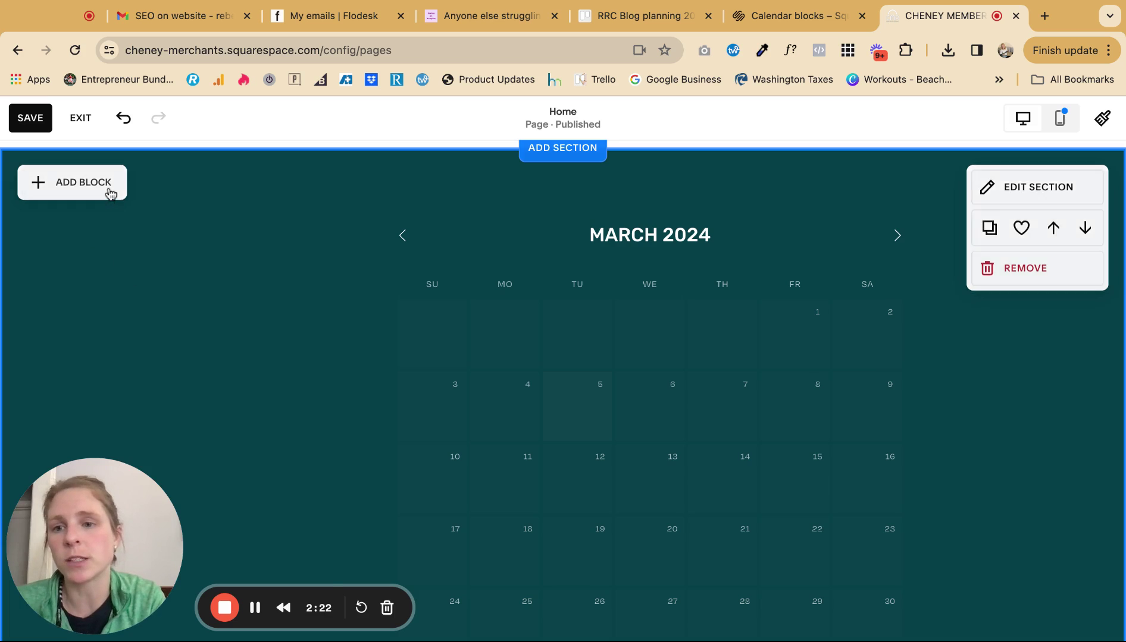
pyautogui.click(94, 341)
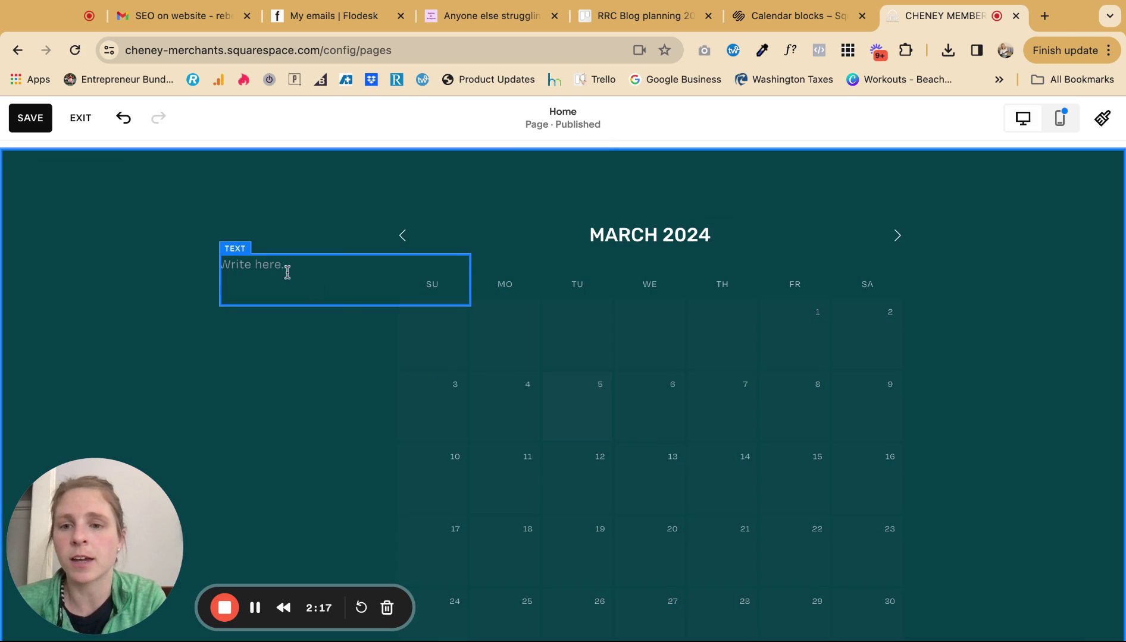
pyautogui.click(269, 264)
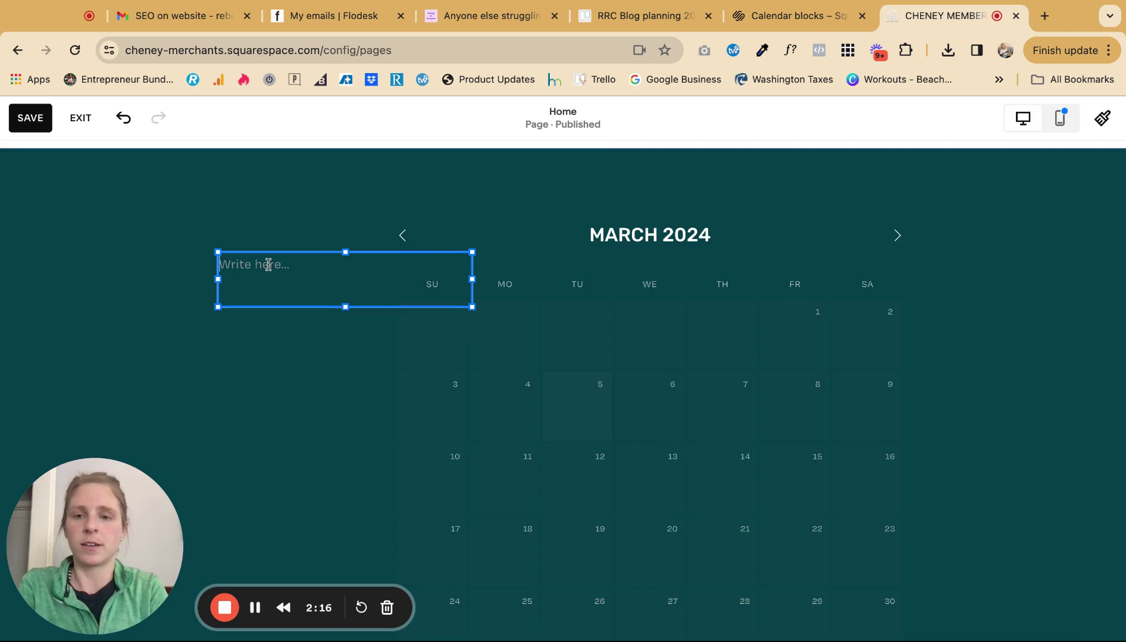
pyautogui.write('CHECK OUT O')
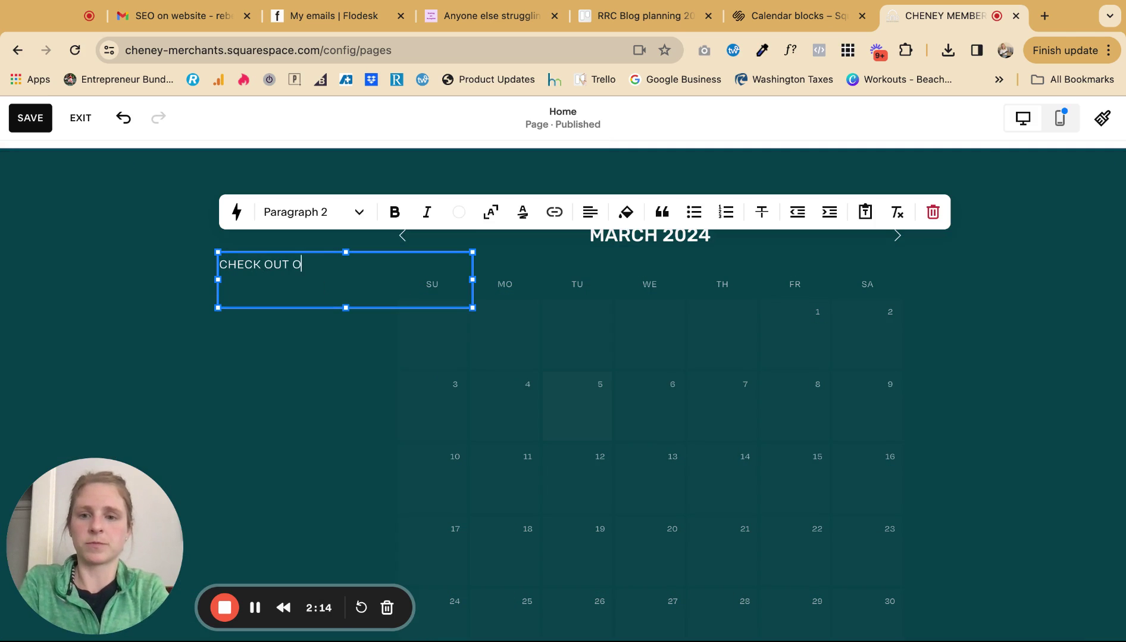
pyautogui.write('UR EVENTS!')
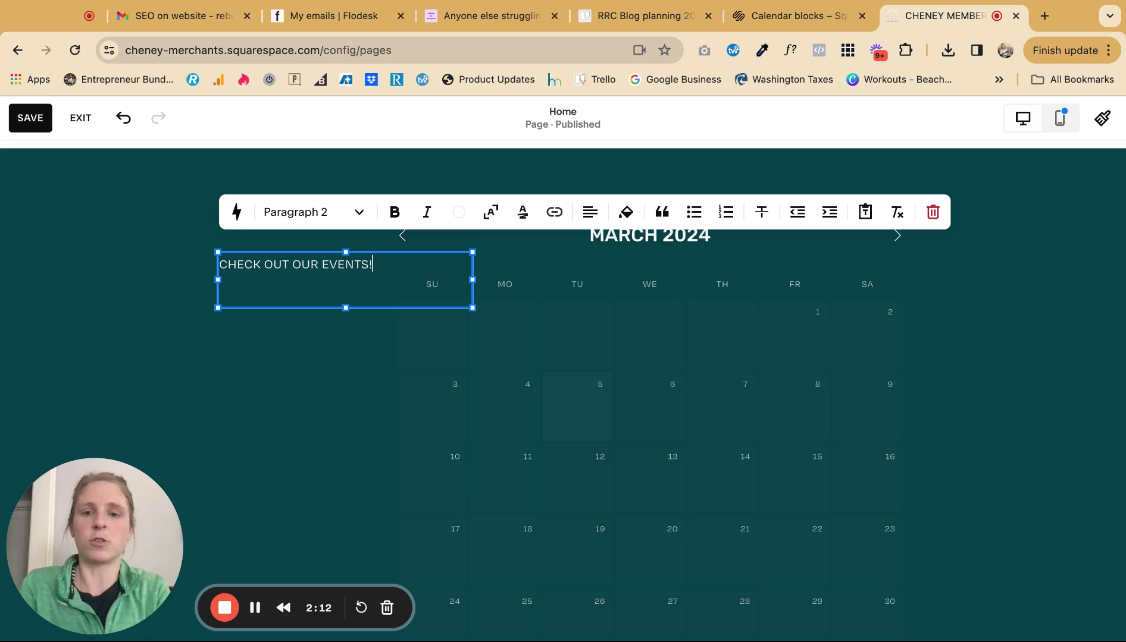
# Style the heading text as Heading 2, then review and close the calendar's settings.
pyautogui.doubleClick(333, 266)
pyautogui.tripleClick(333, 267)
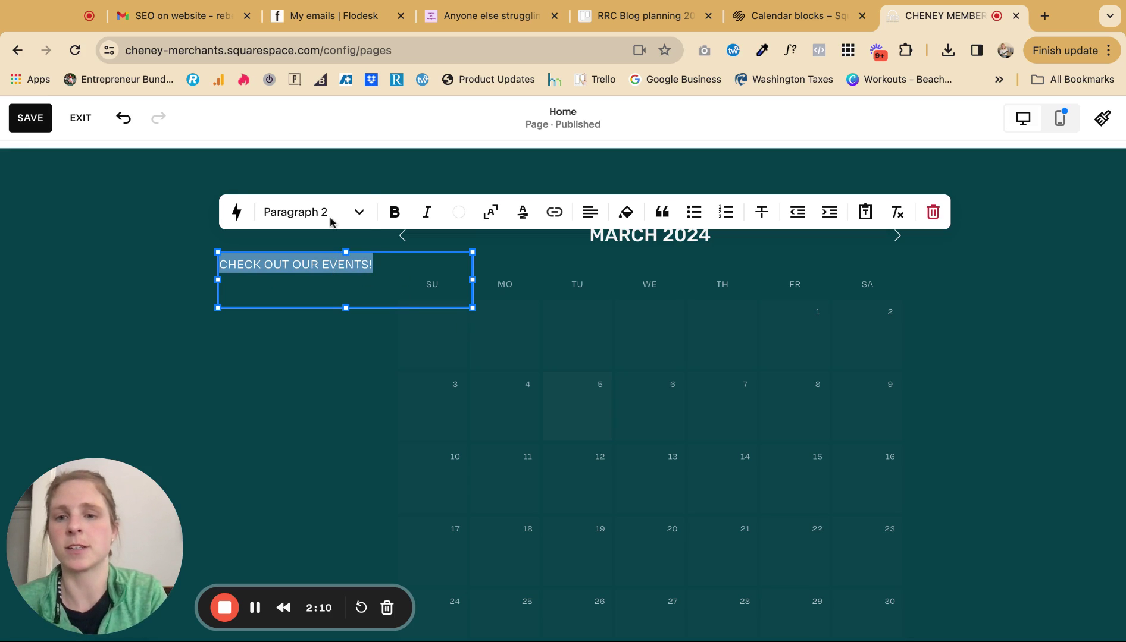
pyautogui.click(326, 217)
pyautogui.click(325, 295)
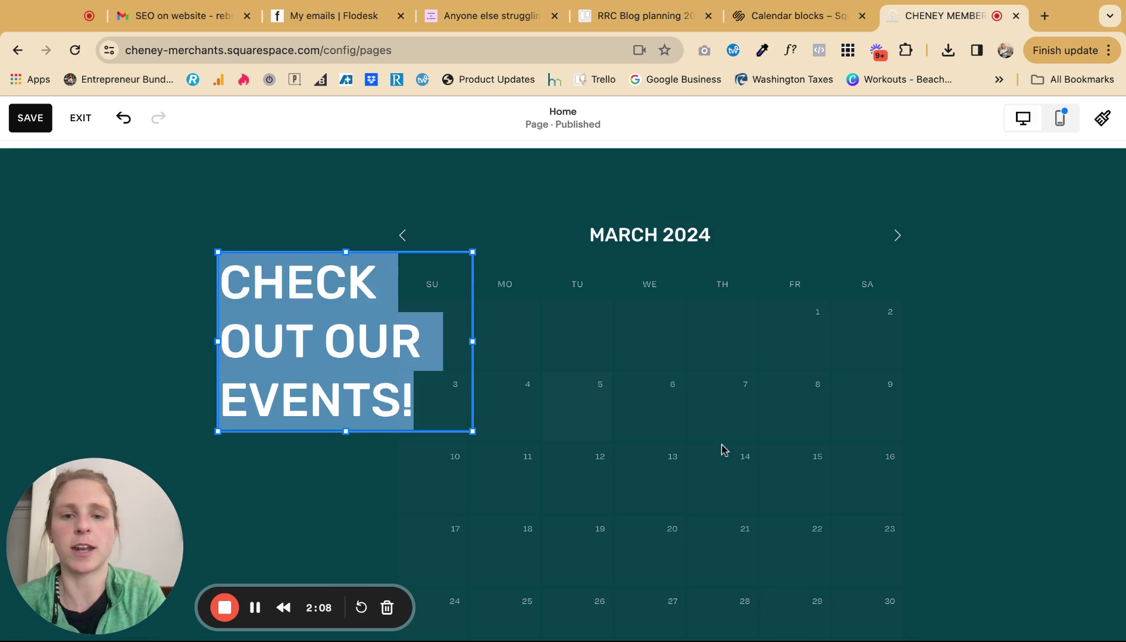
pyautogui.click(681, 384)
pyautogui.click(616, 278)
pyautogui.click(615, 277)
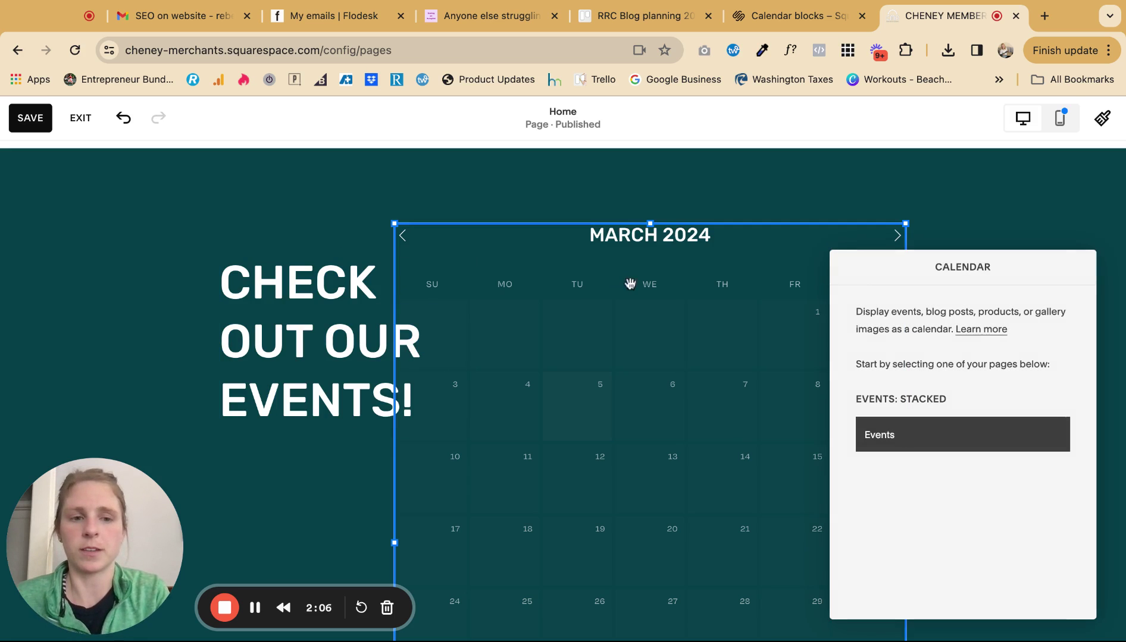
pyautogui.click(750, 178)
pyautogui.click(751, 178)
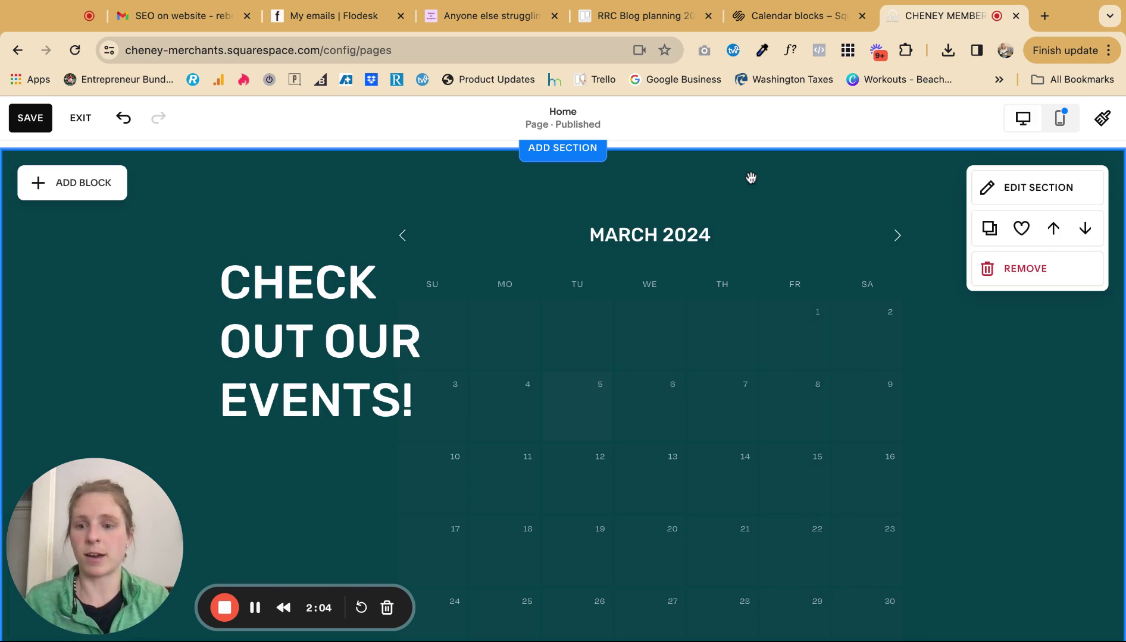